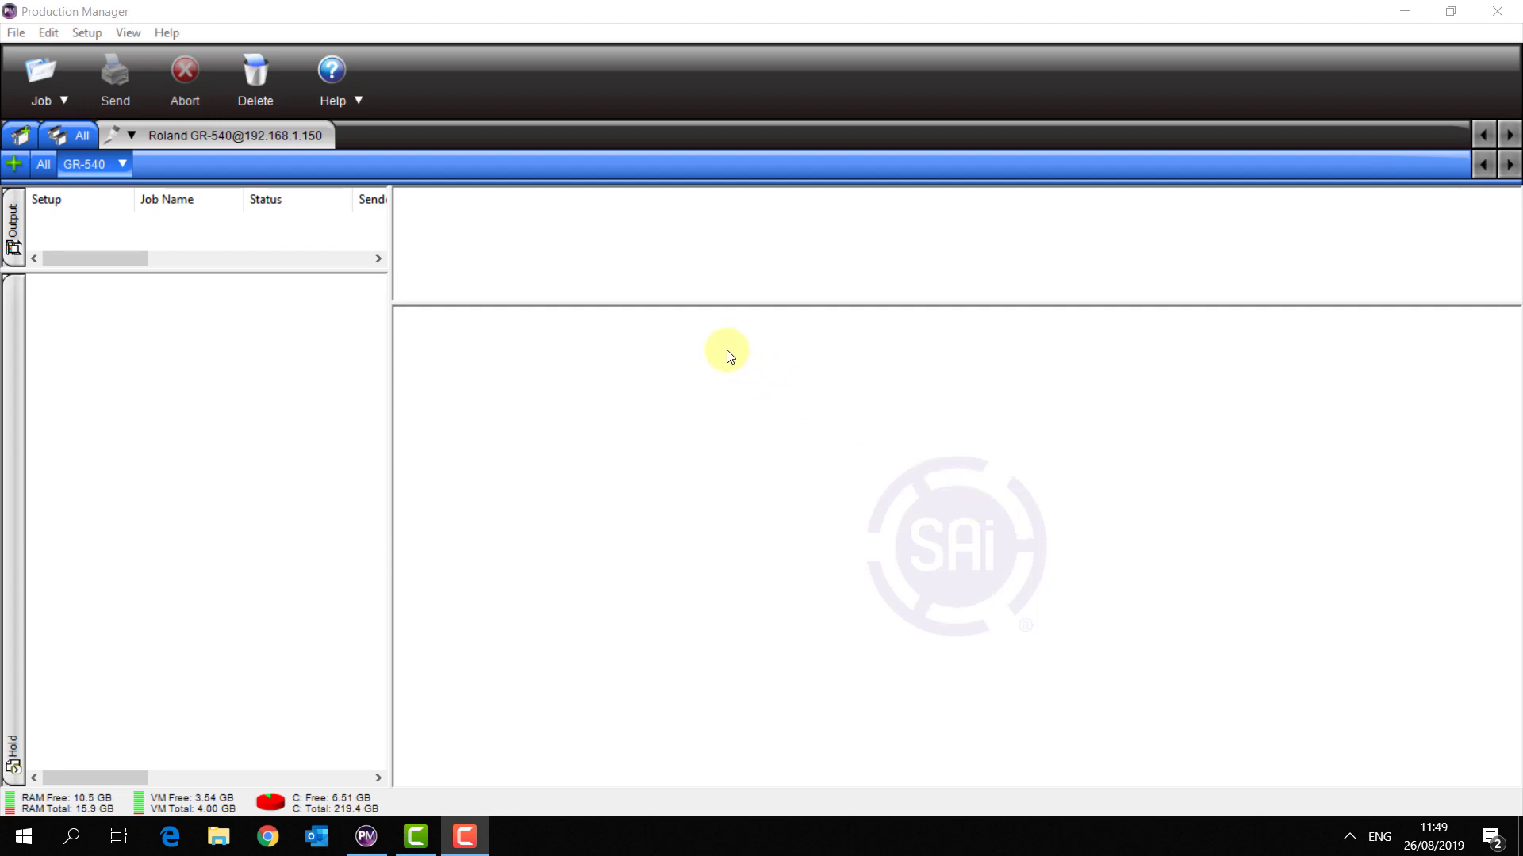
pyautogui.click(248, 141)
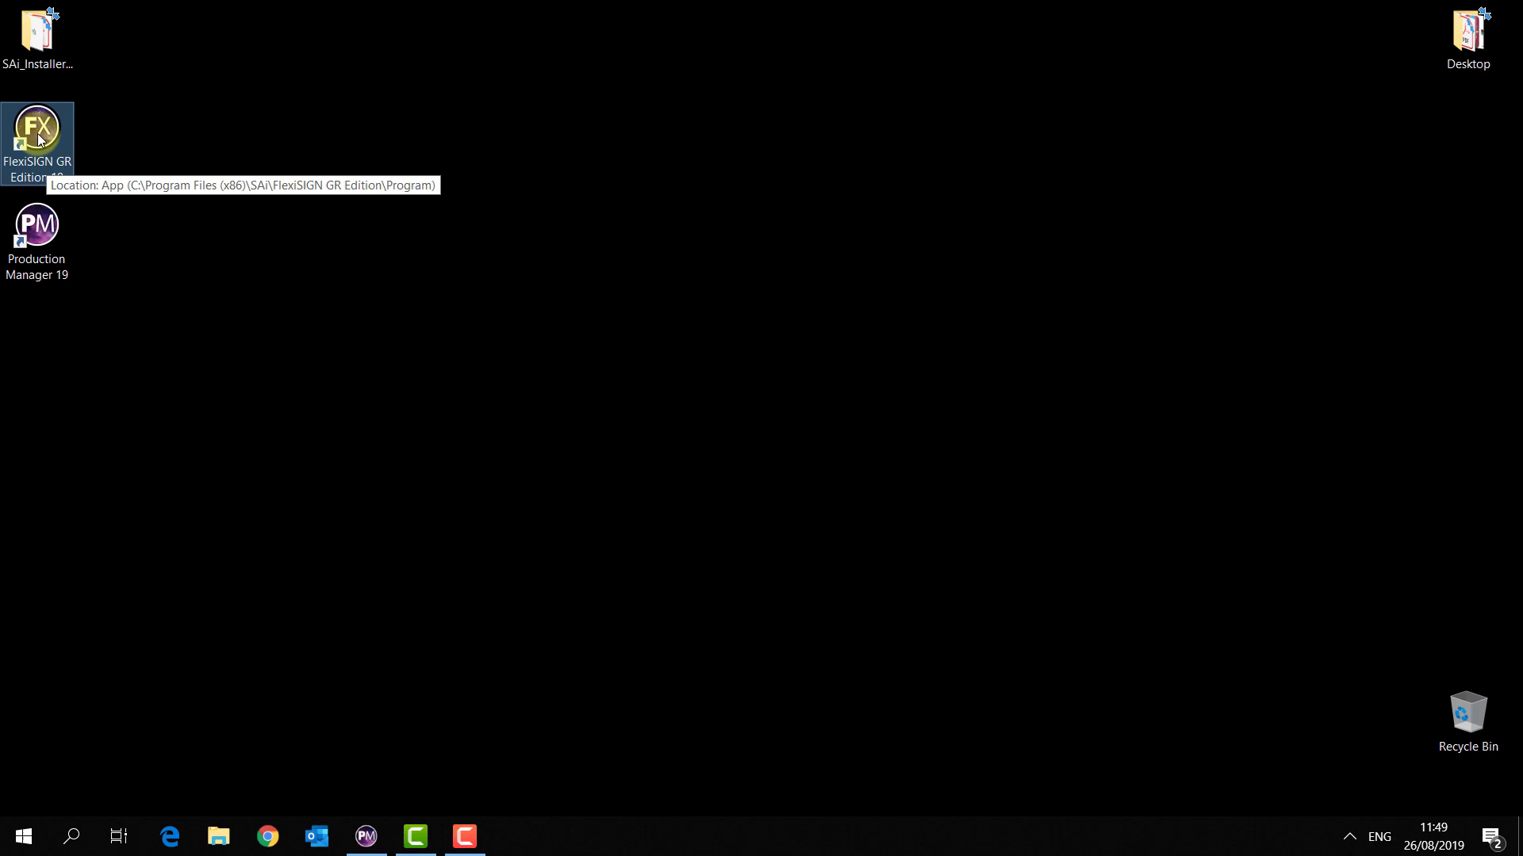
# Launch FlexiSIGN GR Edition 19 from the desktop shortcut into a blank Untitled 1 document
pyautogui.doubleClick(39, 141)
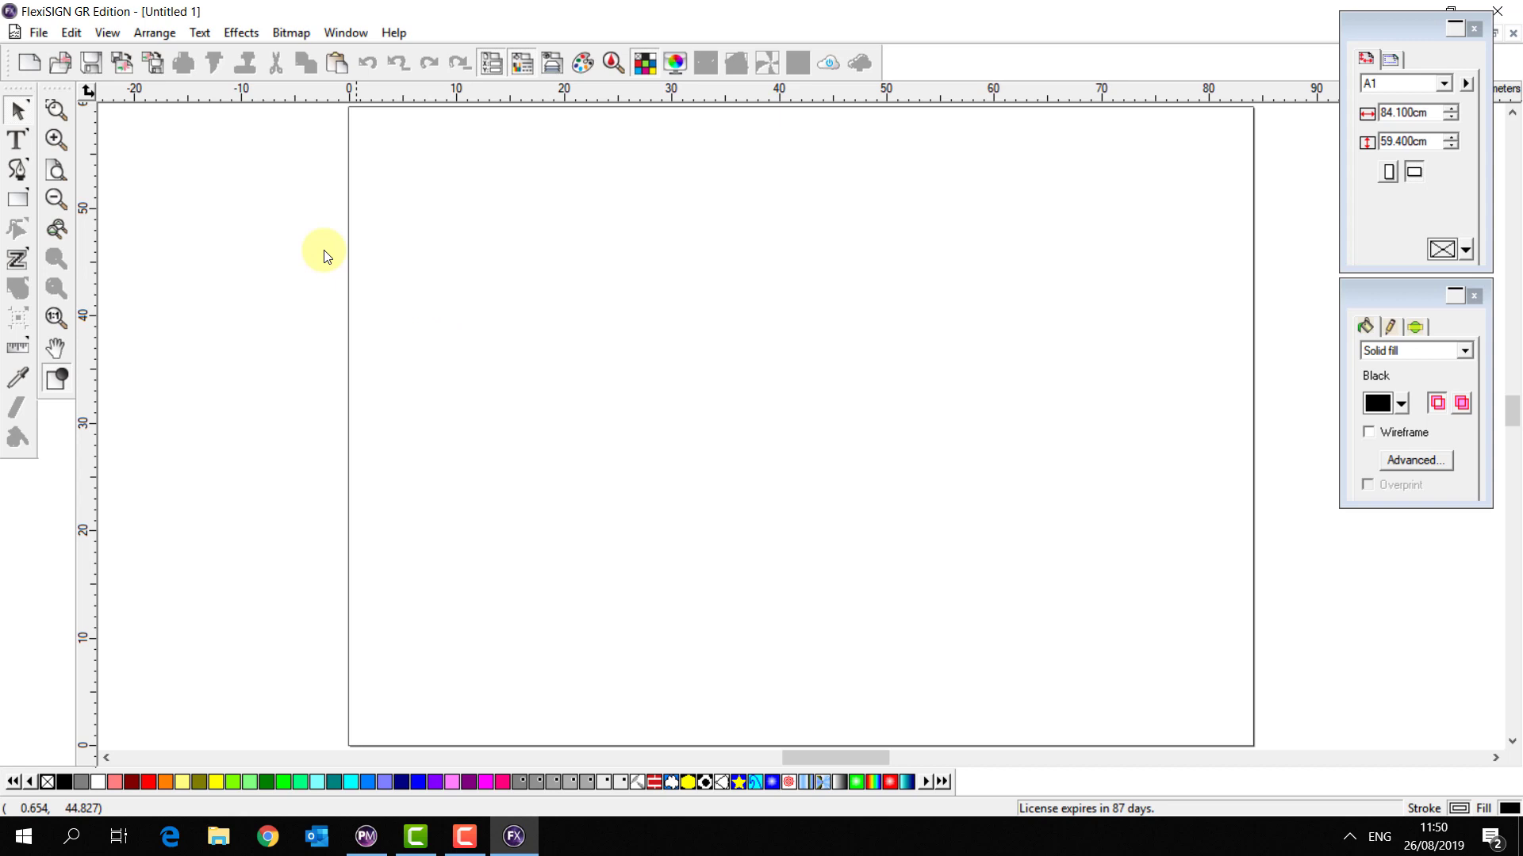
# Place the text 'First CutJob' in Bernard MT Condensed at the lower left of the page
pyautogui.click(20, 141)
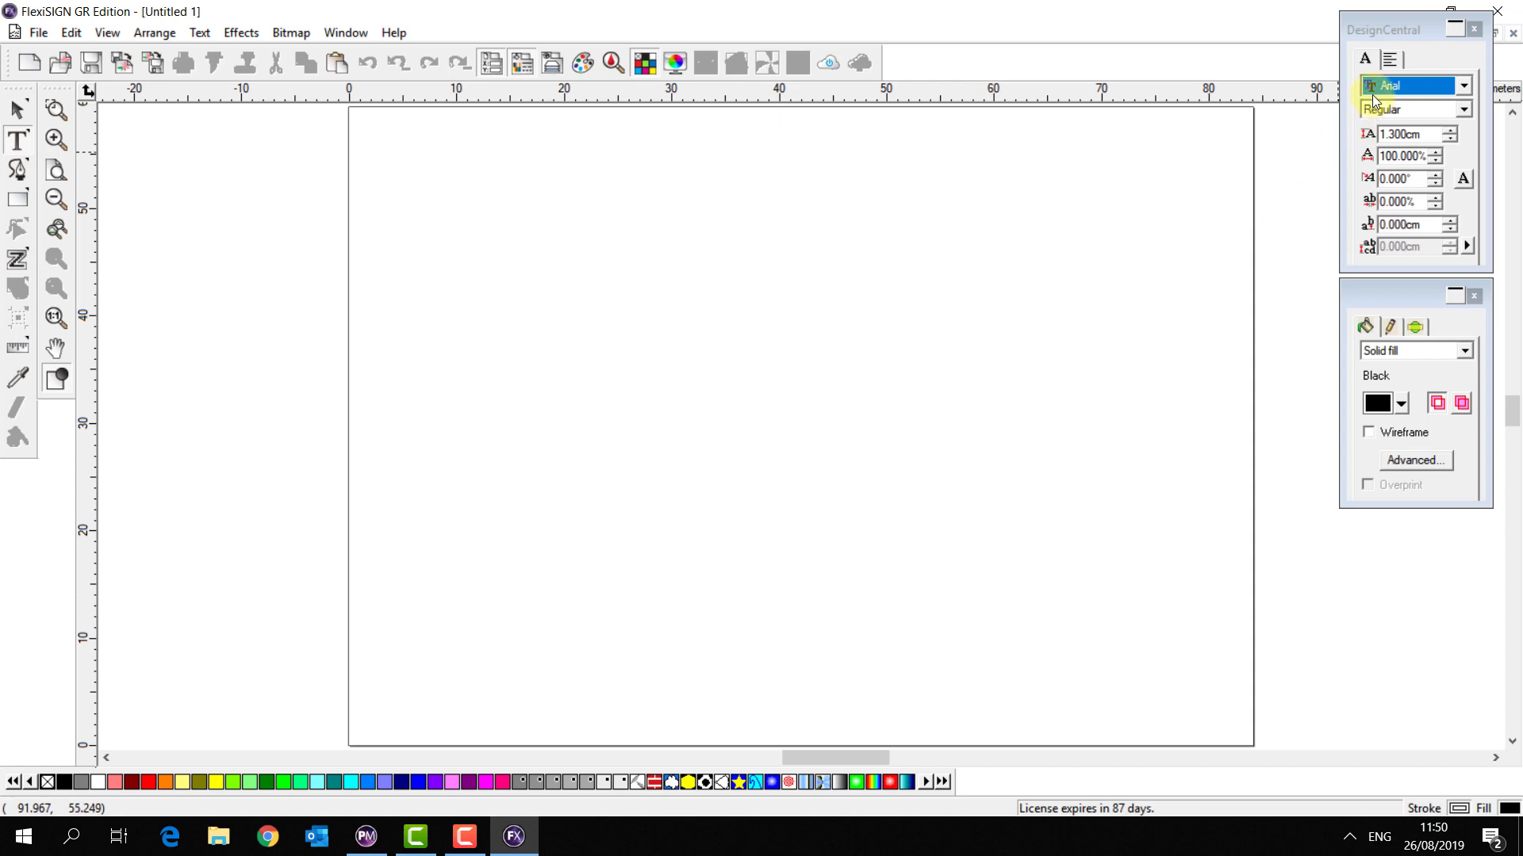
pyautogui.moveTo(1380, 29); pyautogui.dragTo(805, 158)
pyautogui.click(837, 215)
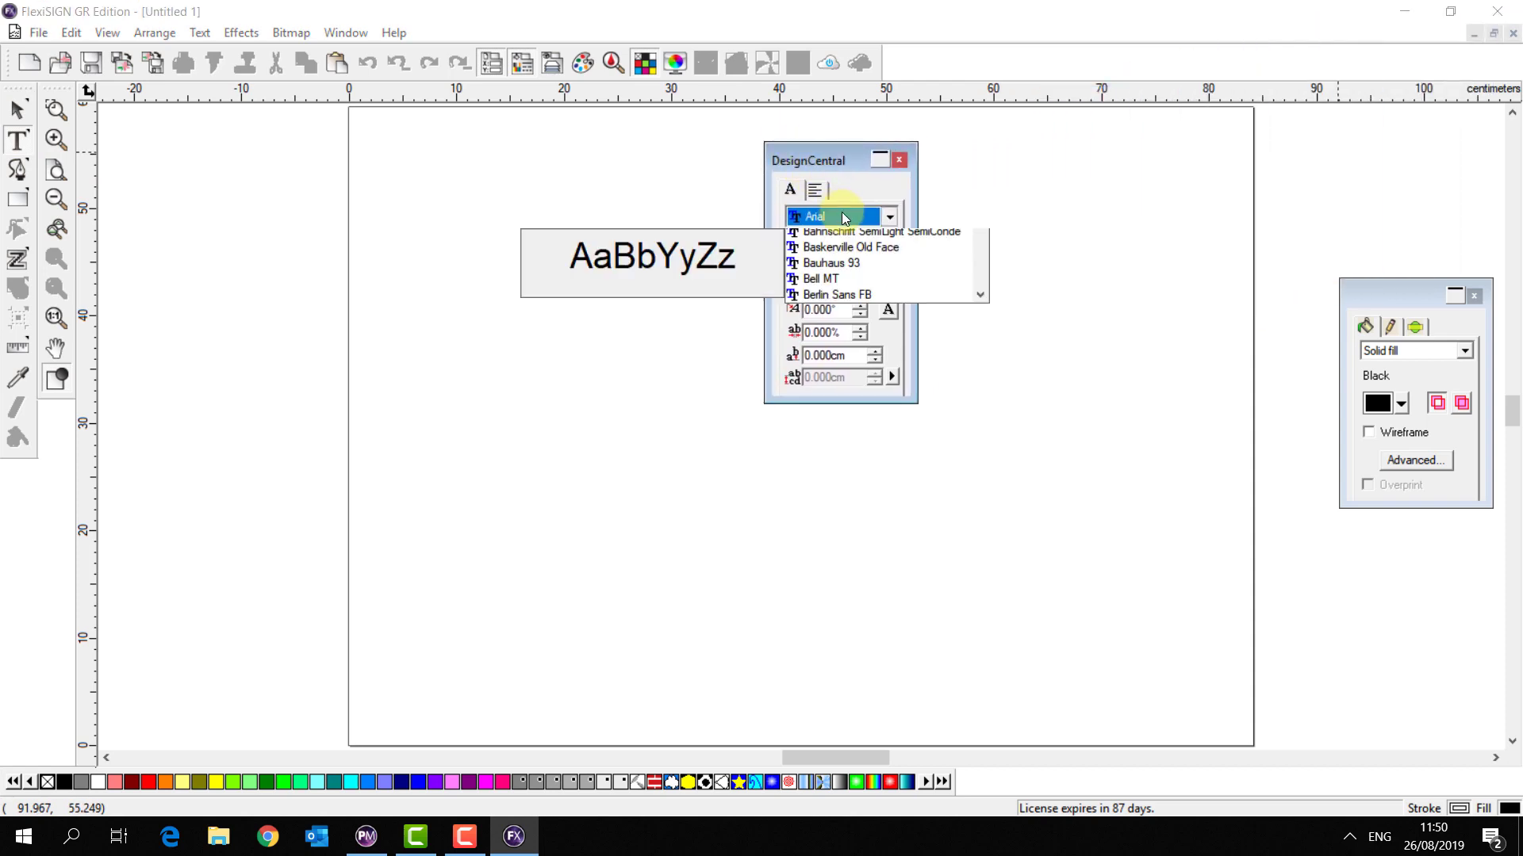
pyautogui.scroll(-5, 862, 456)
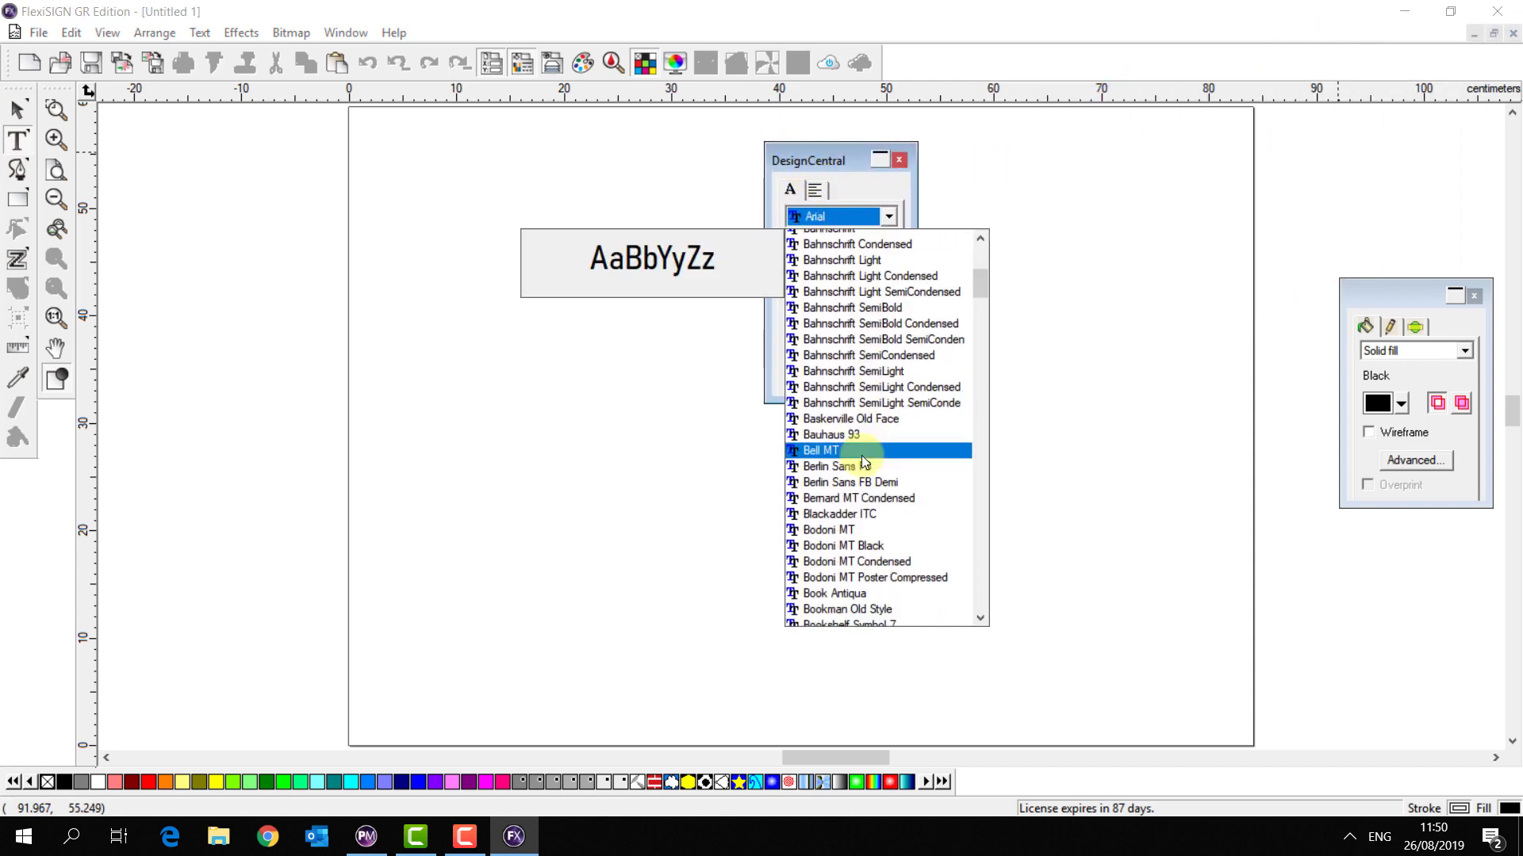
pyautogui.click(867, 411)
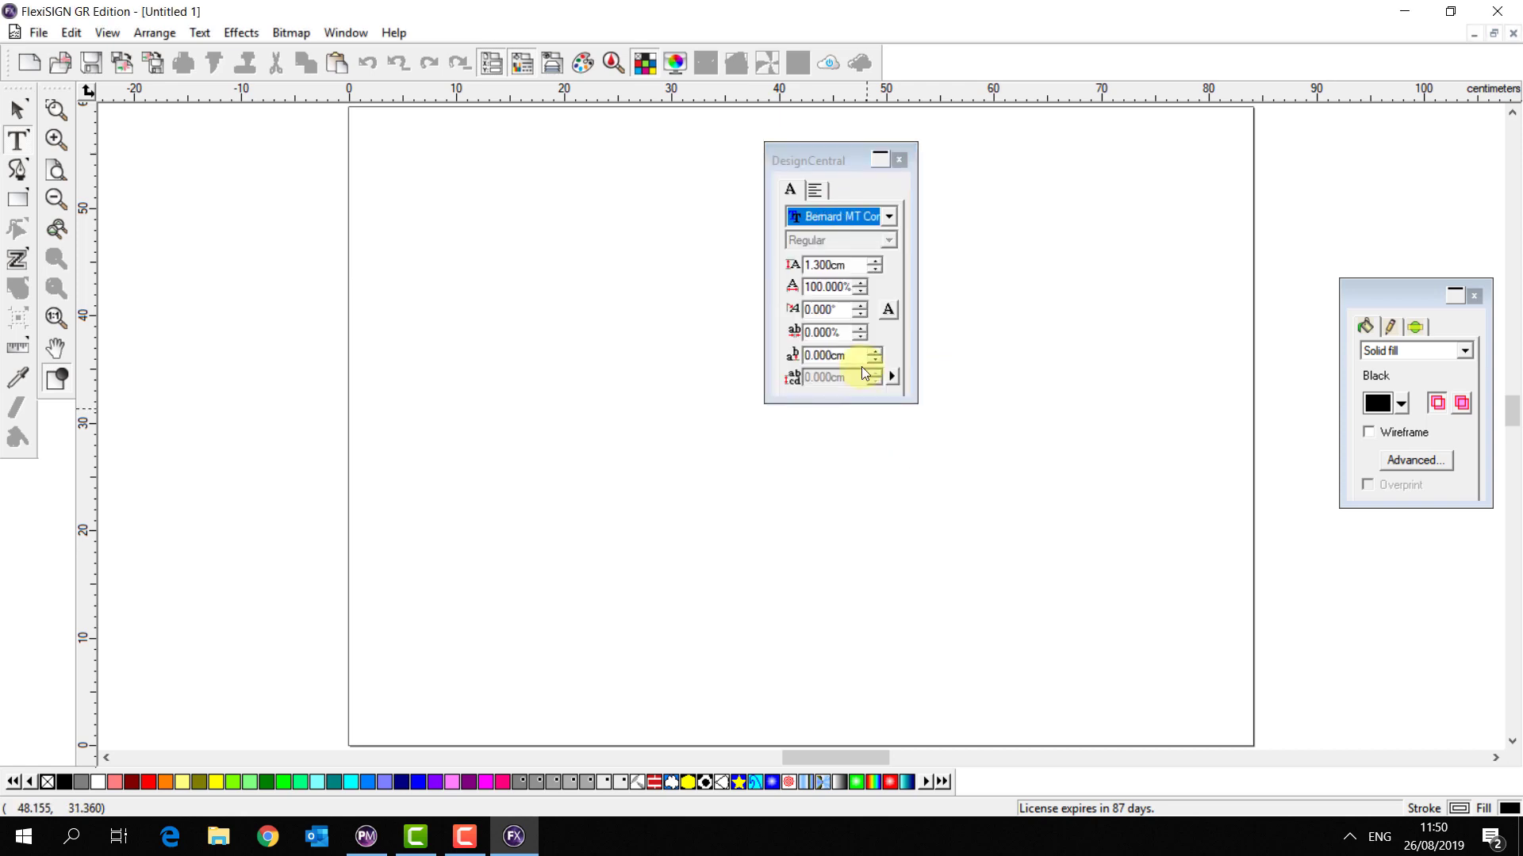
pyautogui.click(417, 566)
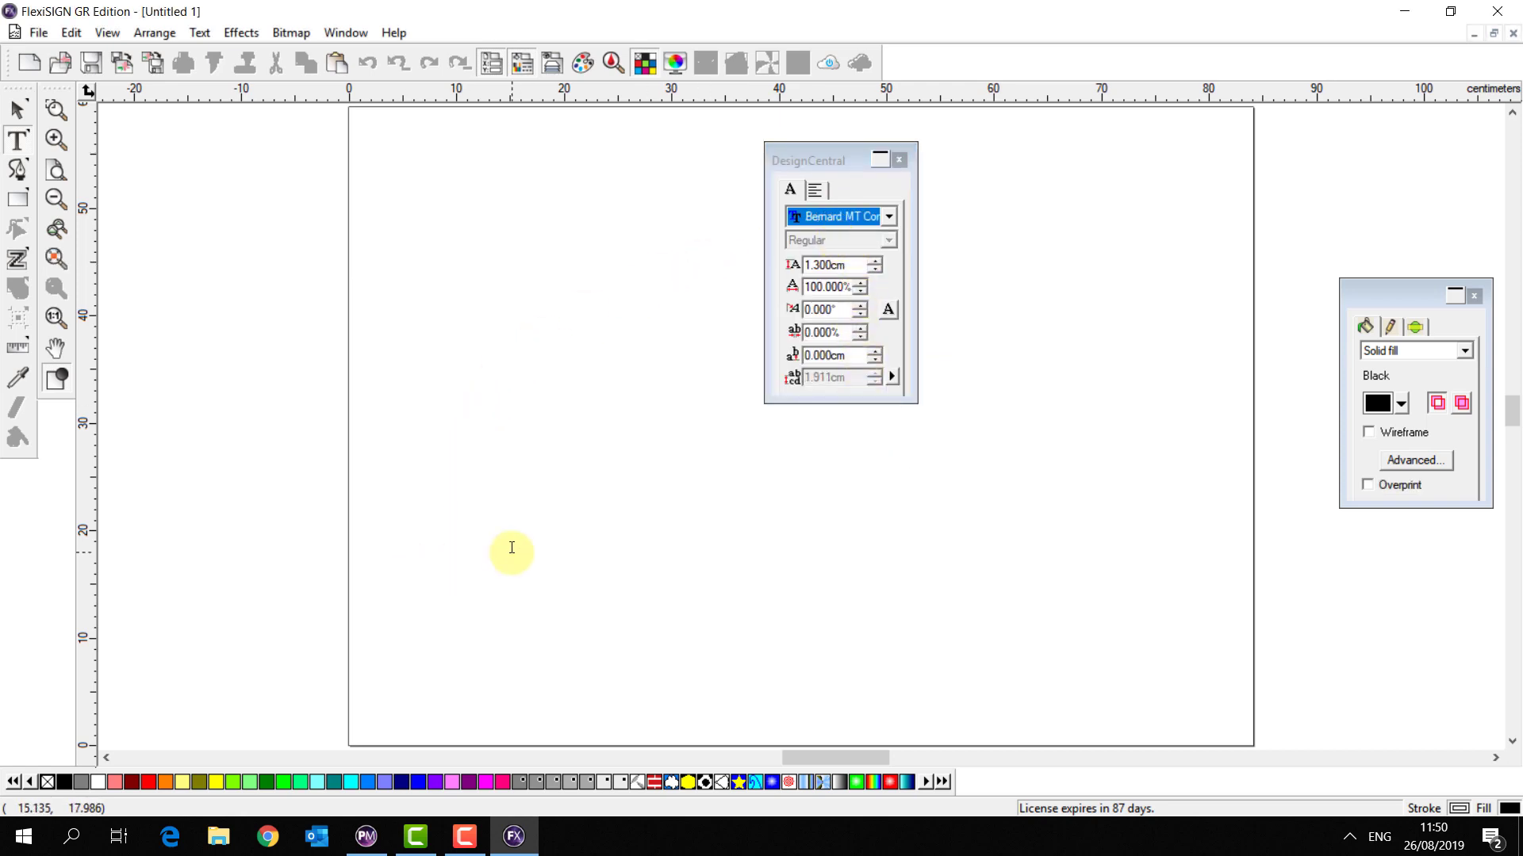
pyautogui.write('First CutJ')
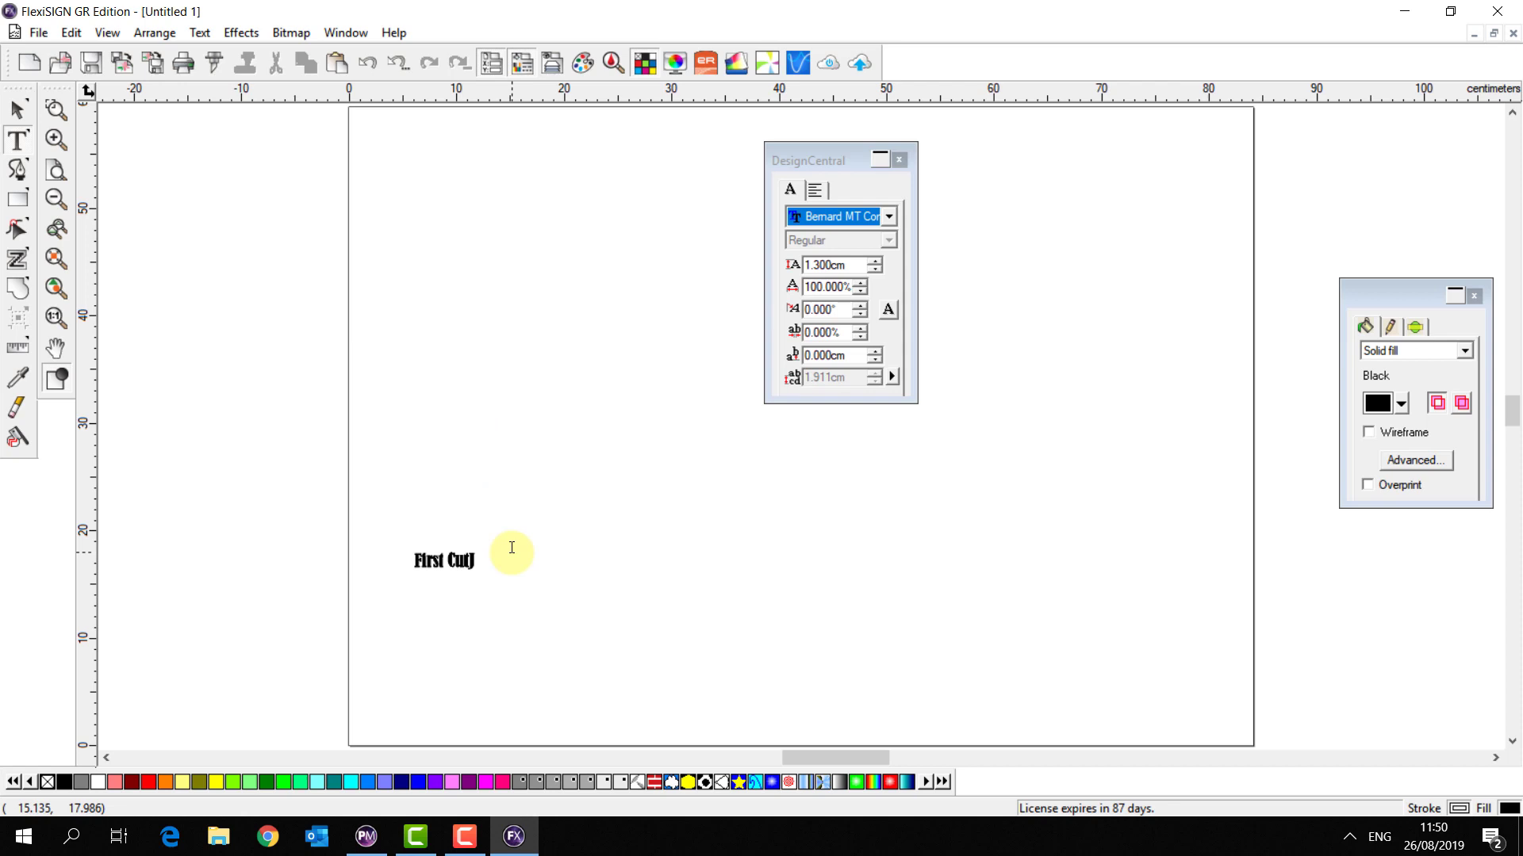
pyautogui.write('ob')
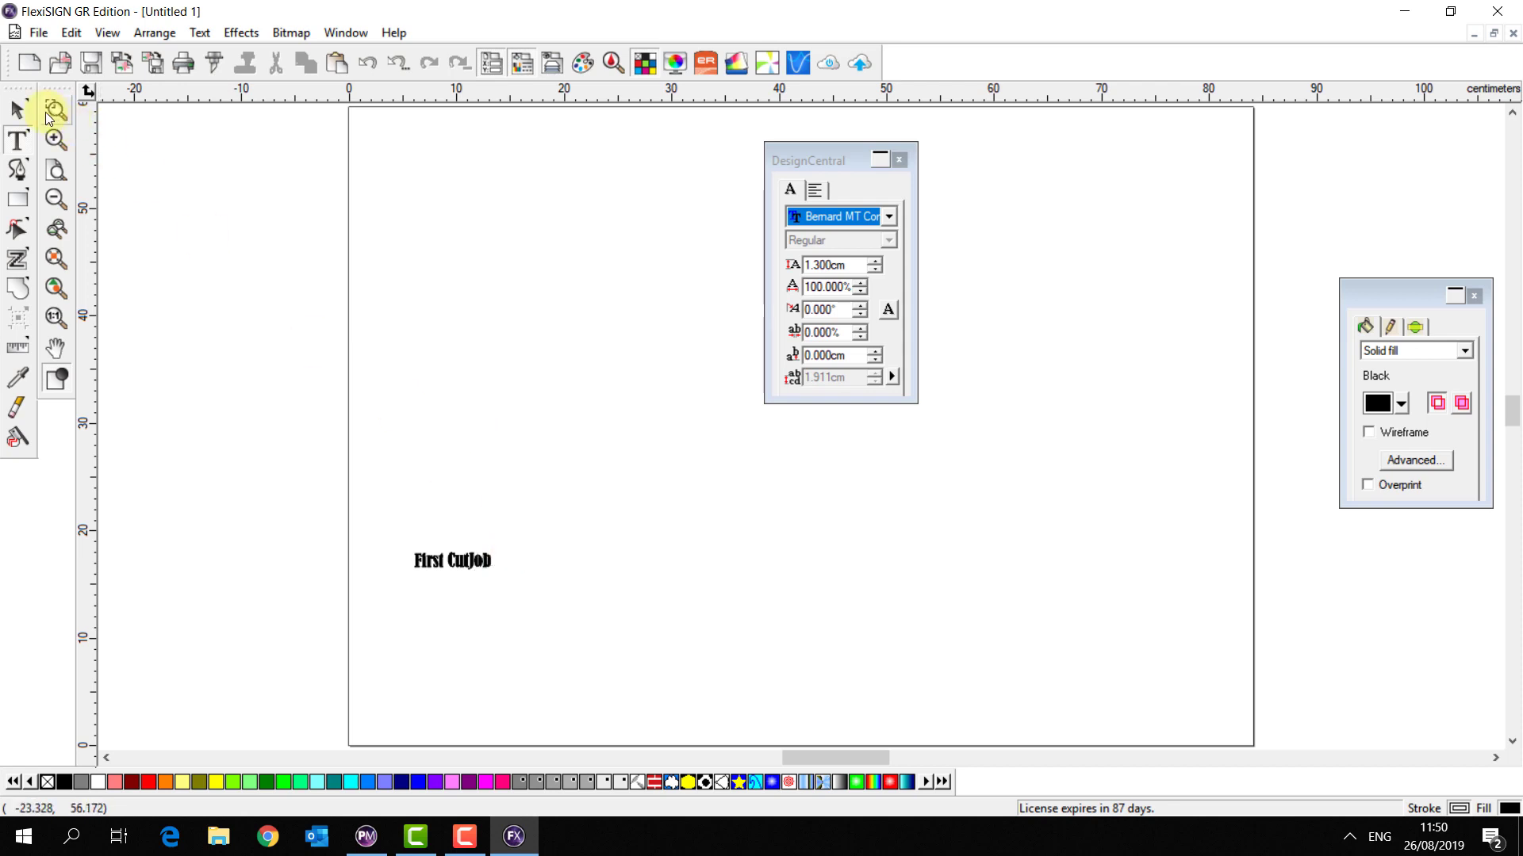
# Scale the First CutJob text up to about 37.6 cm wide
pyautogui.click(16, 110)
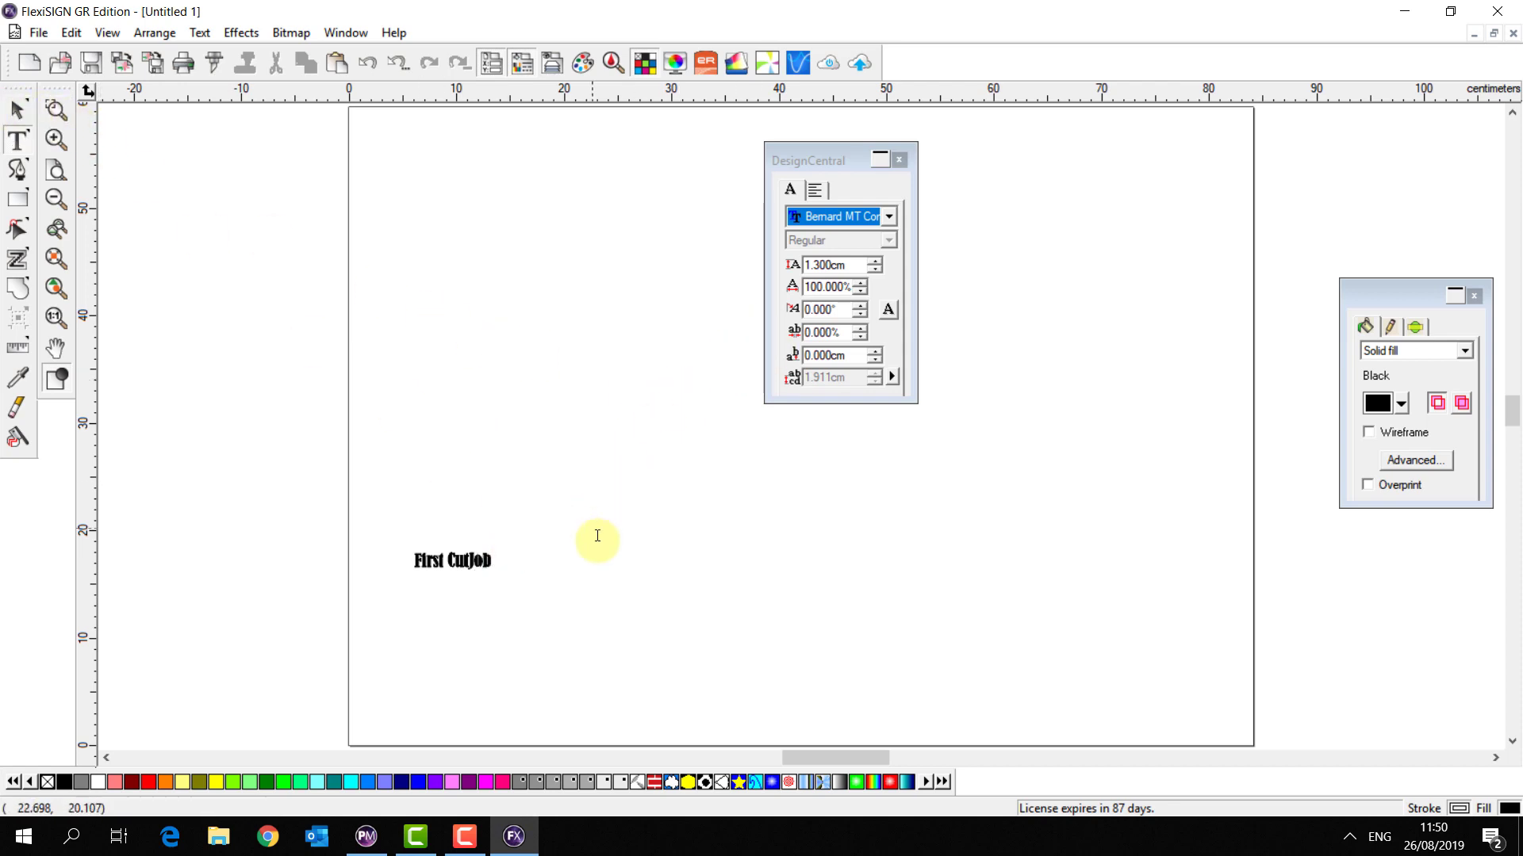
pyautogui.moveTo(791, 160); pyautogui.dragTo(1041, 152)
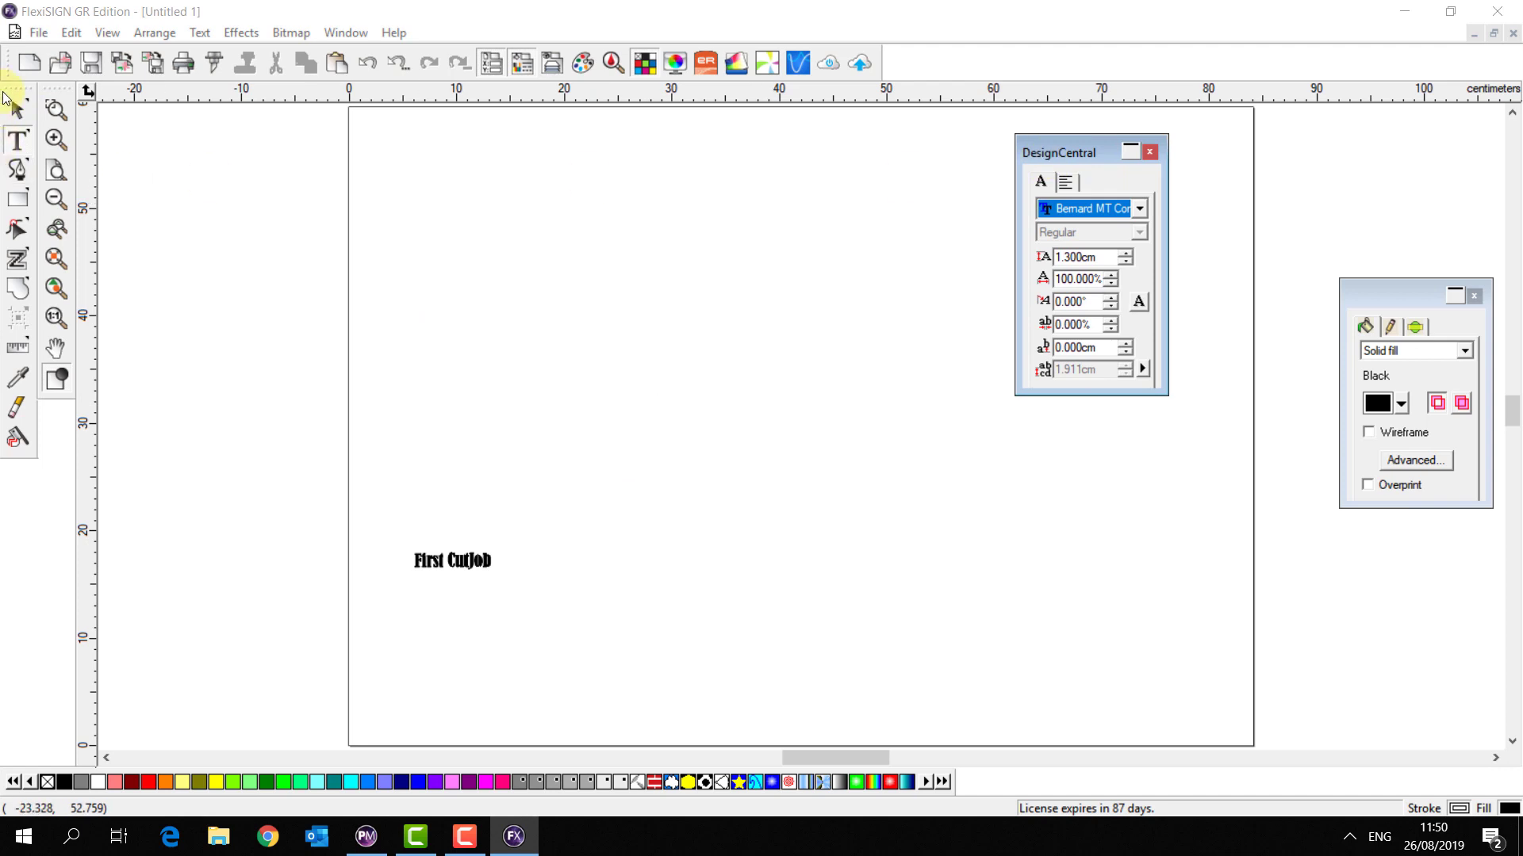
pyautogui.click(17, 110)
pyautogui.click(452, 559)
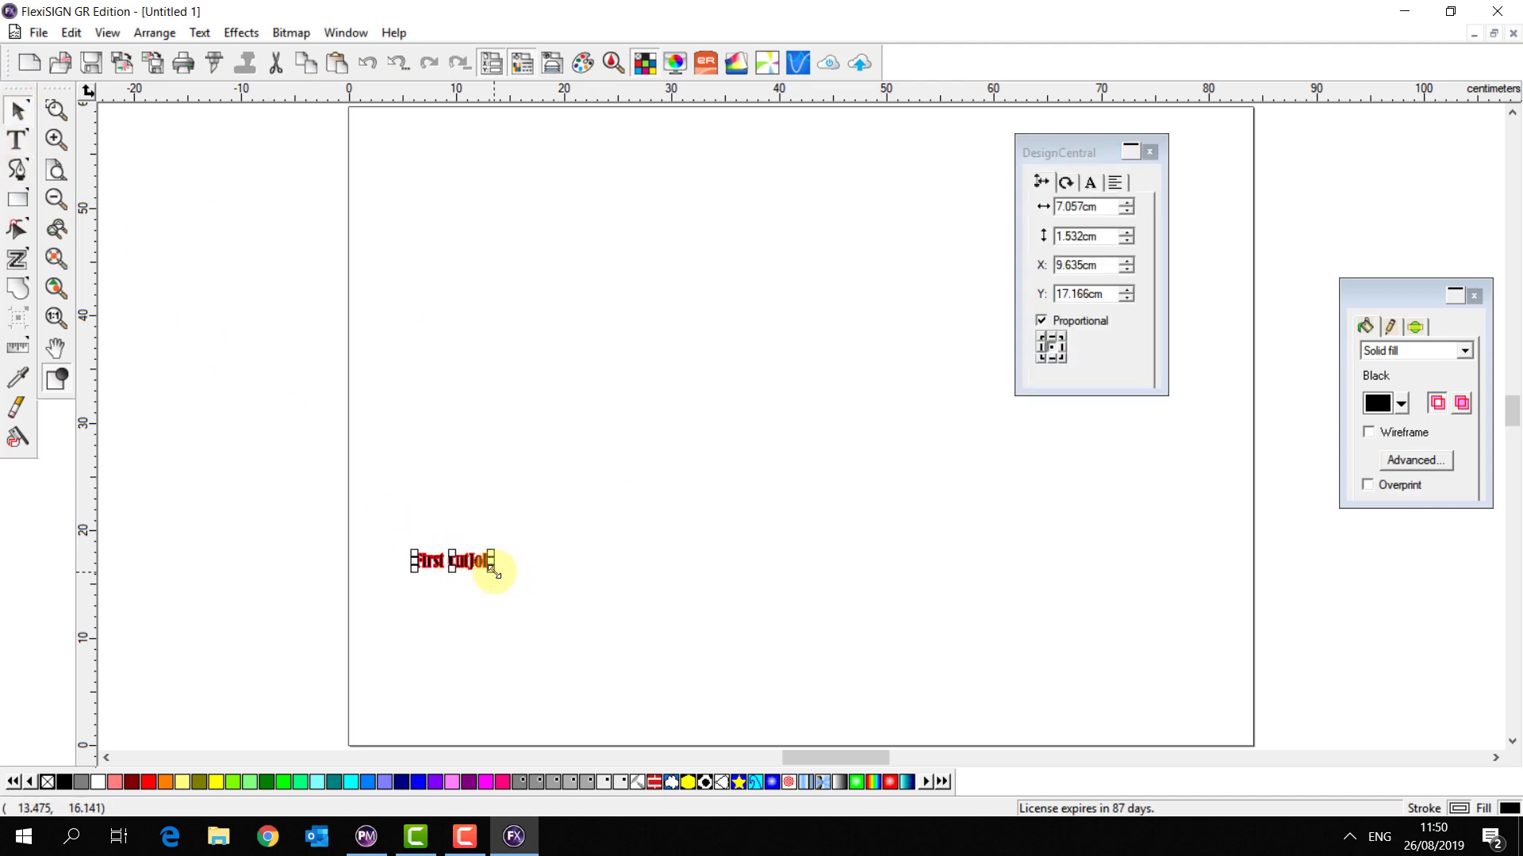
pyautogui.moveTo(495, 574); pyautogui.dragTo(642, 636)
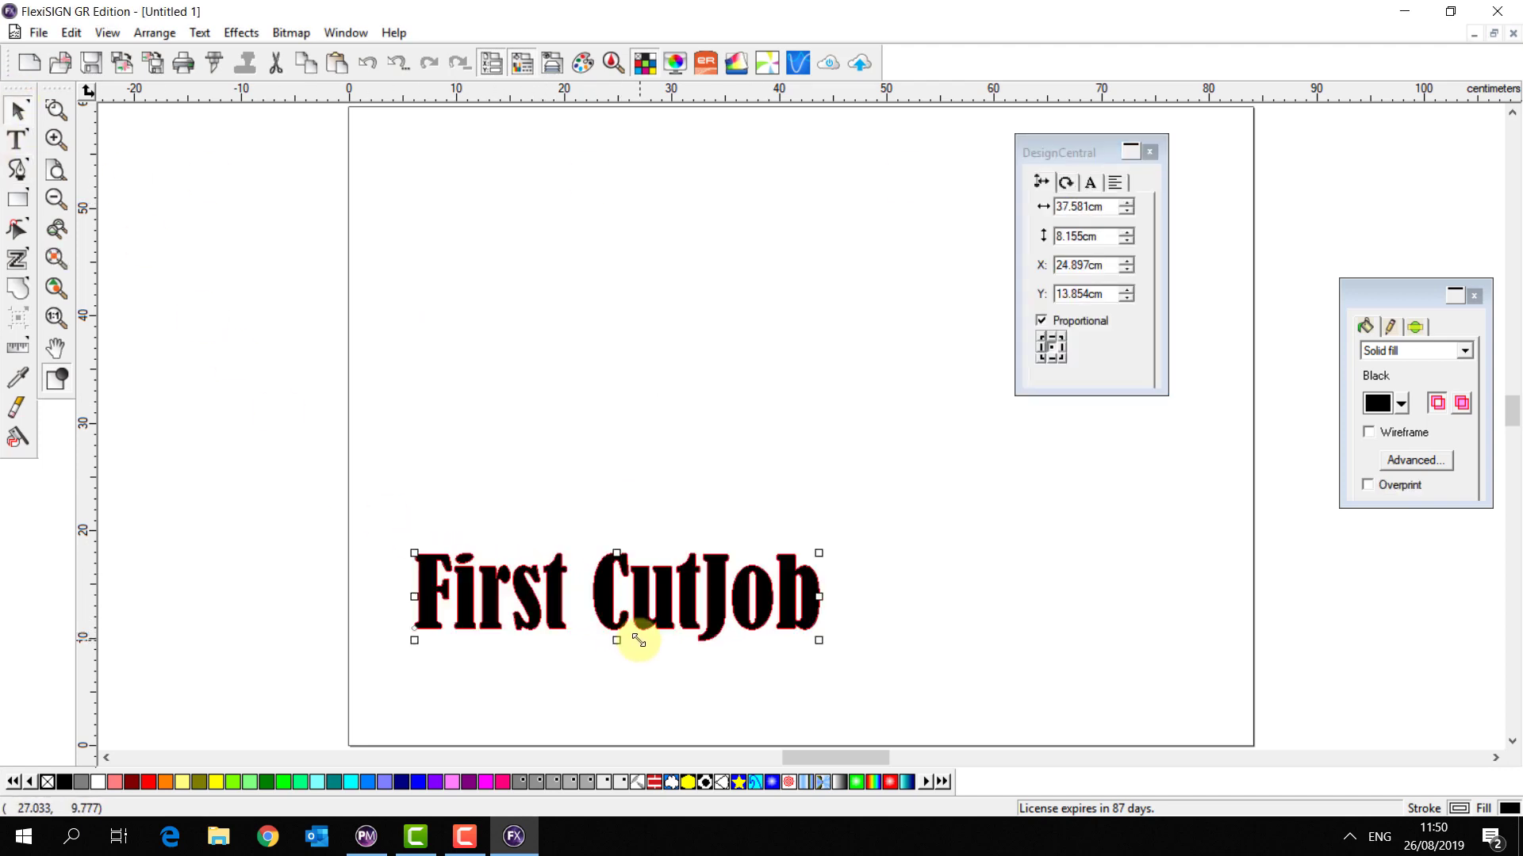
pyautogui.click(656, 507)
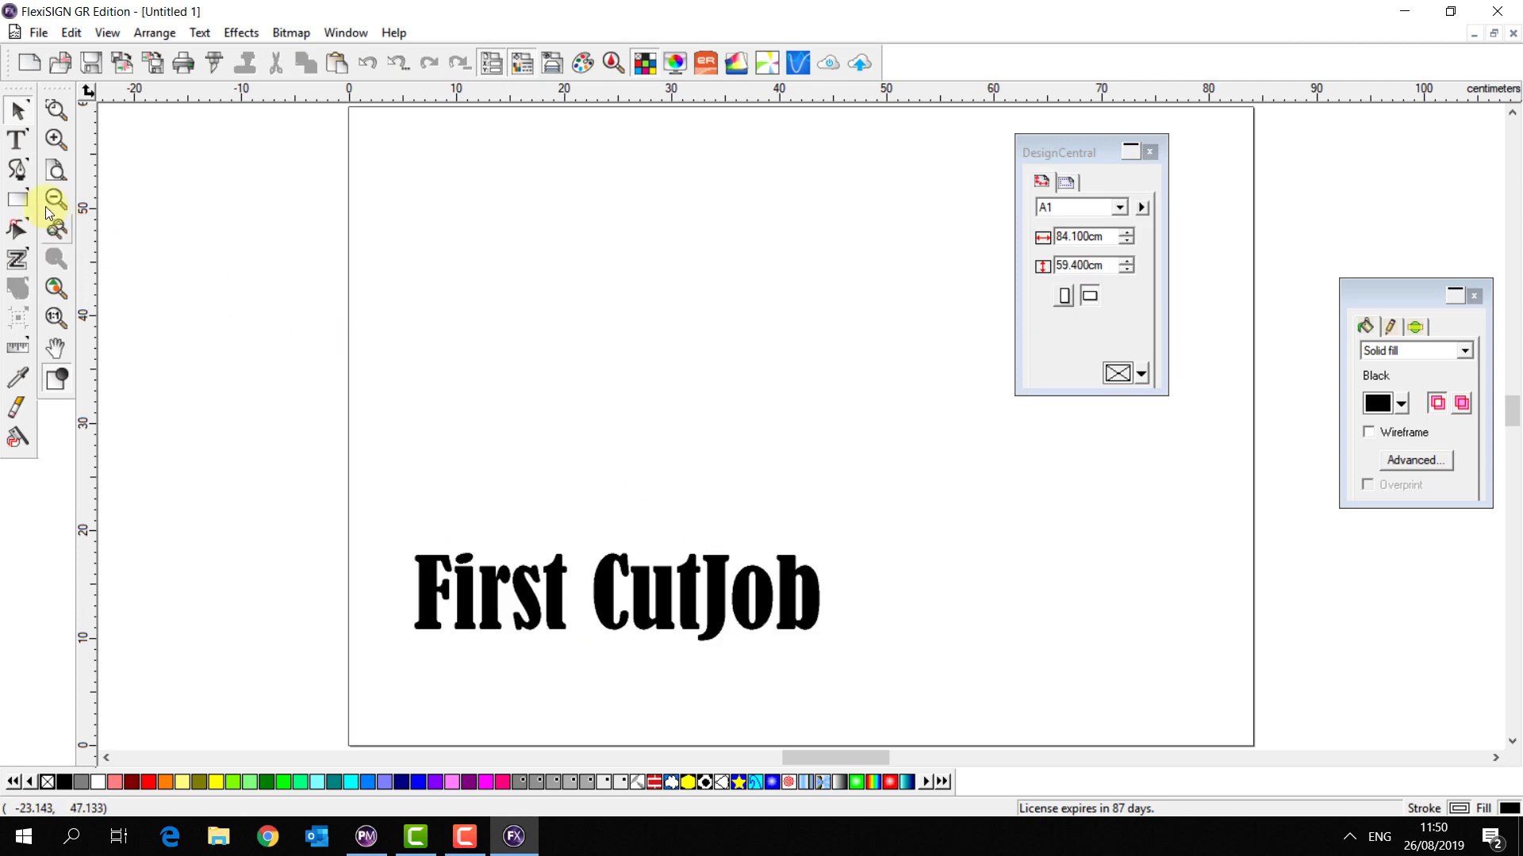
# Draw a rectangle about 44 × 16.8 cm enclosing the First CutJob text
pyautogui.click(20, 198)
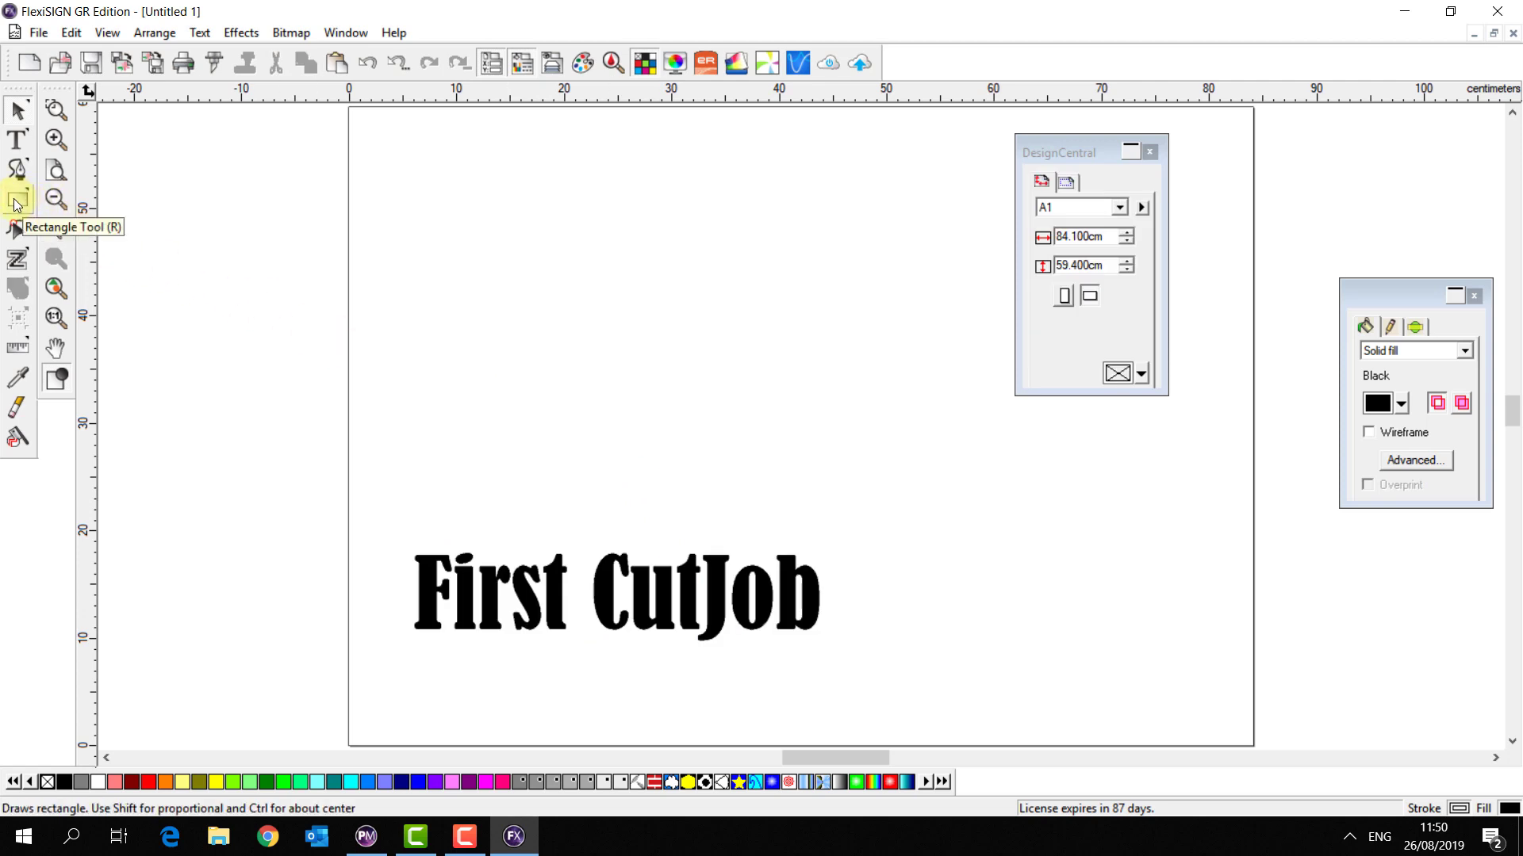
pyautogui.click(19, 199)
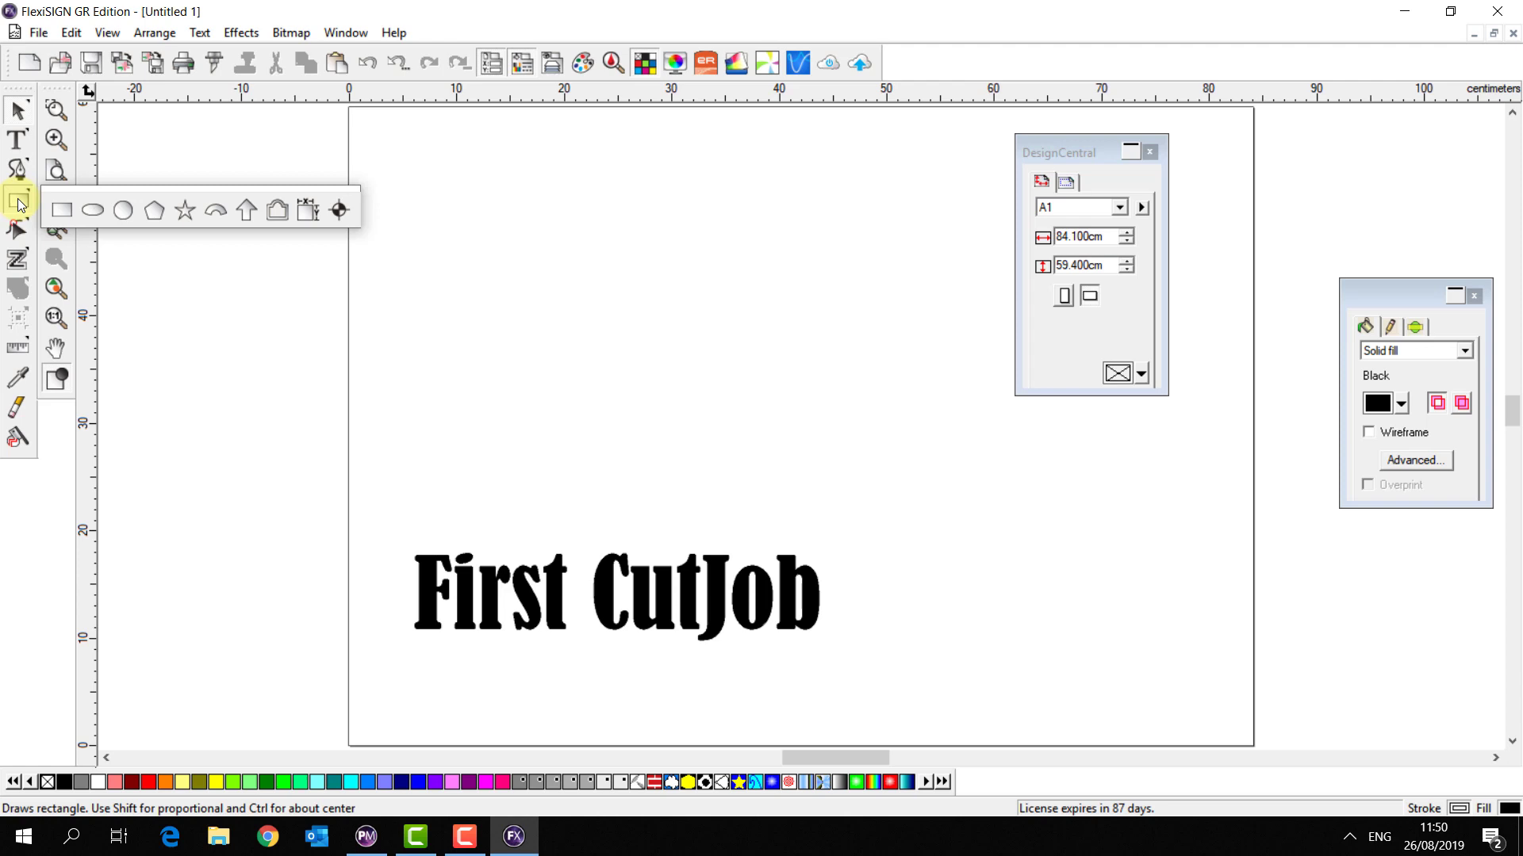
pyautogui.click(68, 211)
pyautogui.moveTo(391, 504); pyautogui.dragTo(862, 682)
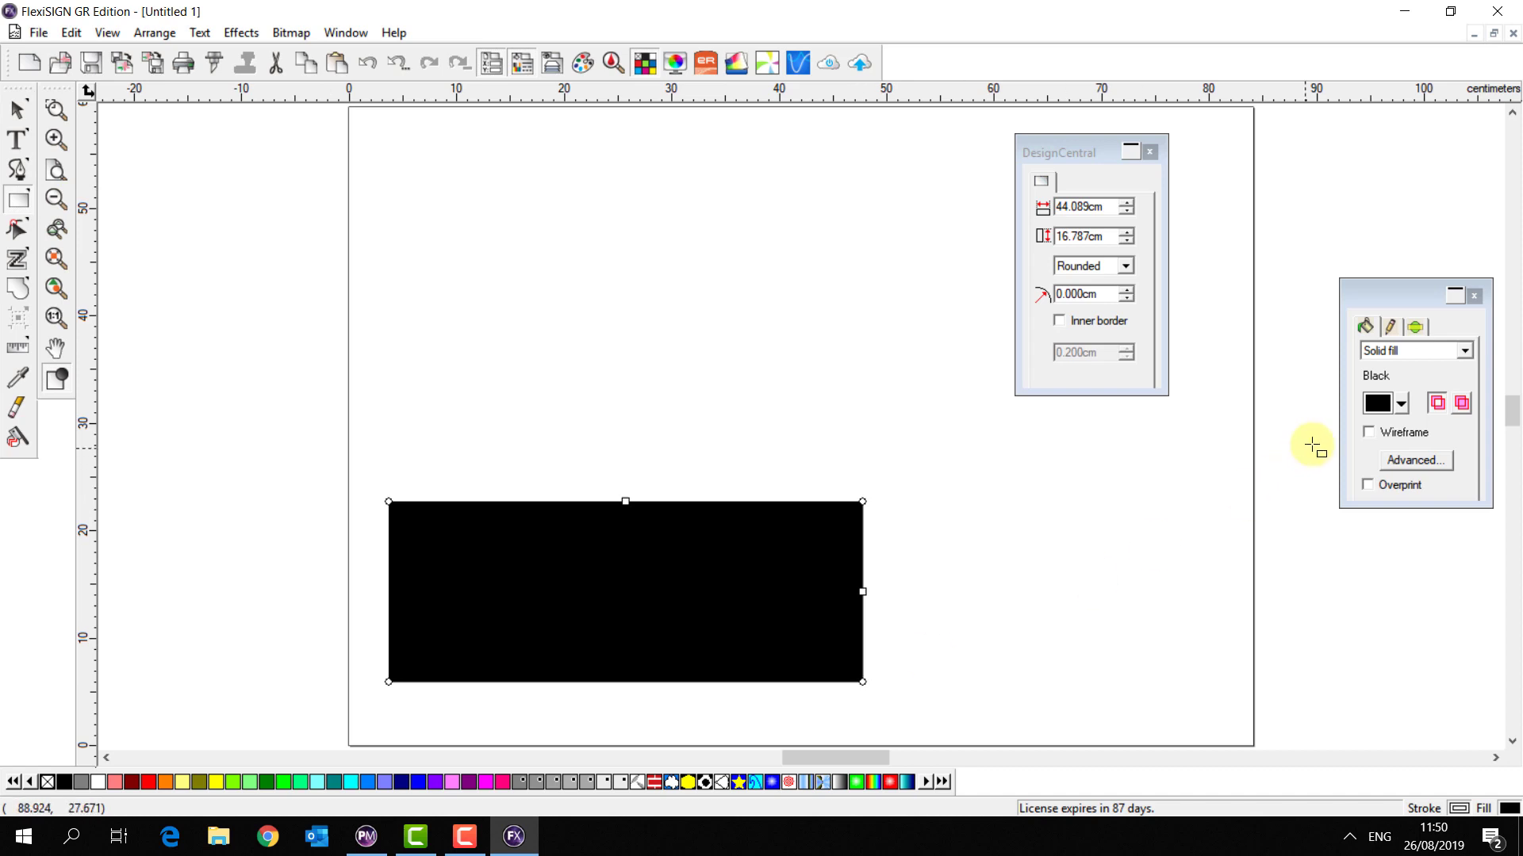
# Make the rectangle a wireframe outline coloured Red
pyautogui.click(1368, 433)
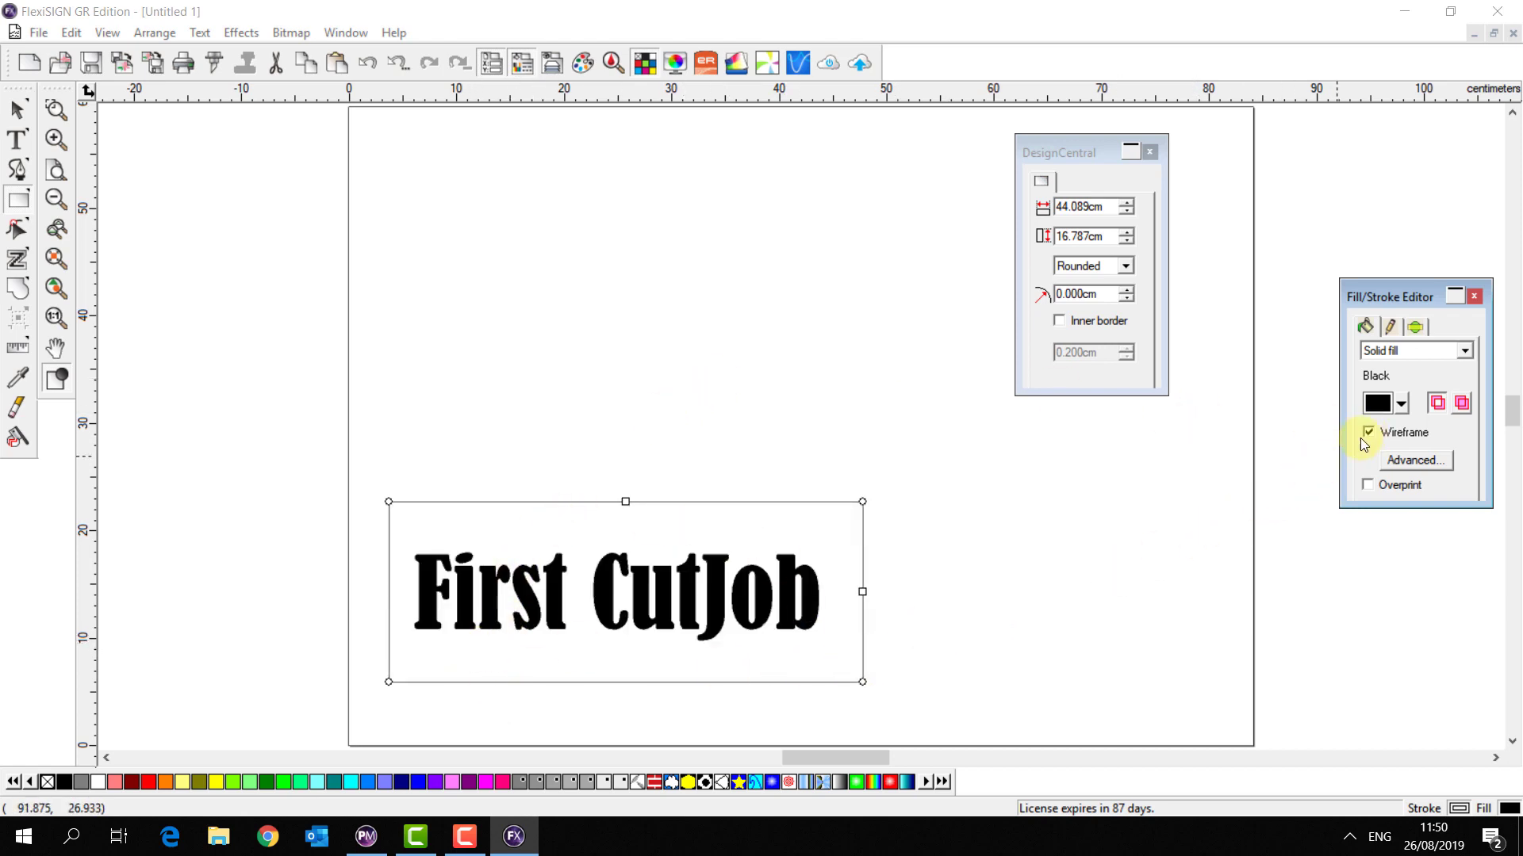
pyautogui.click(1401, 405)
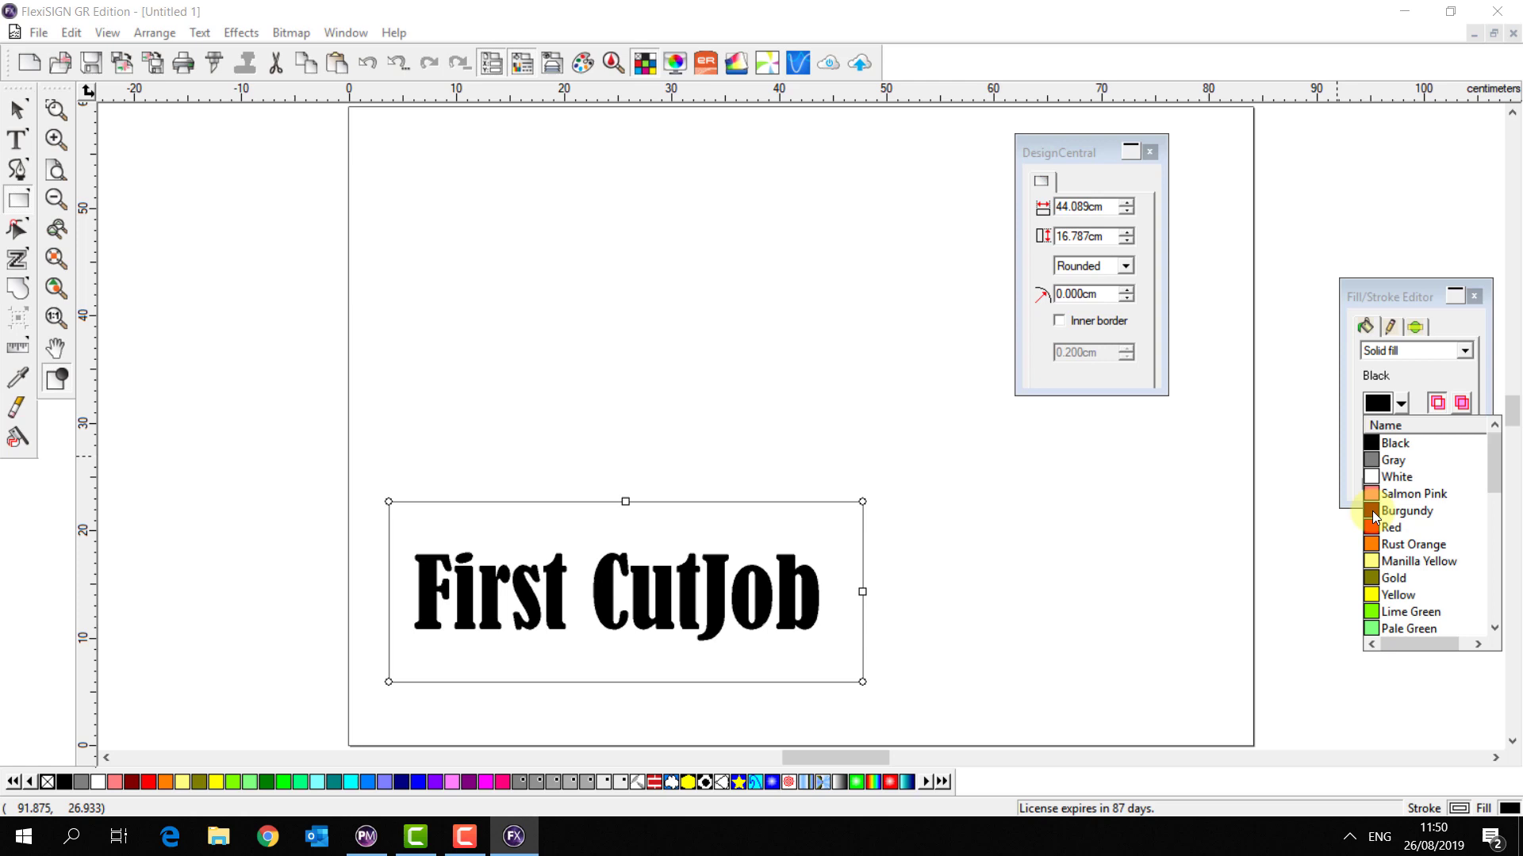
pyautogui.click(1386, 528)
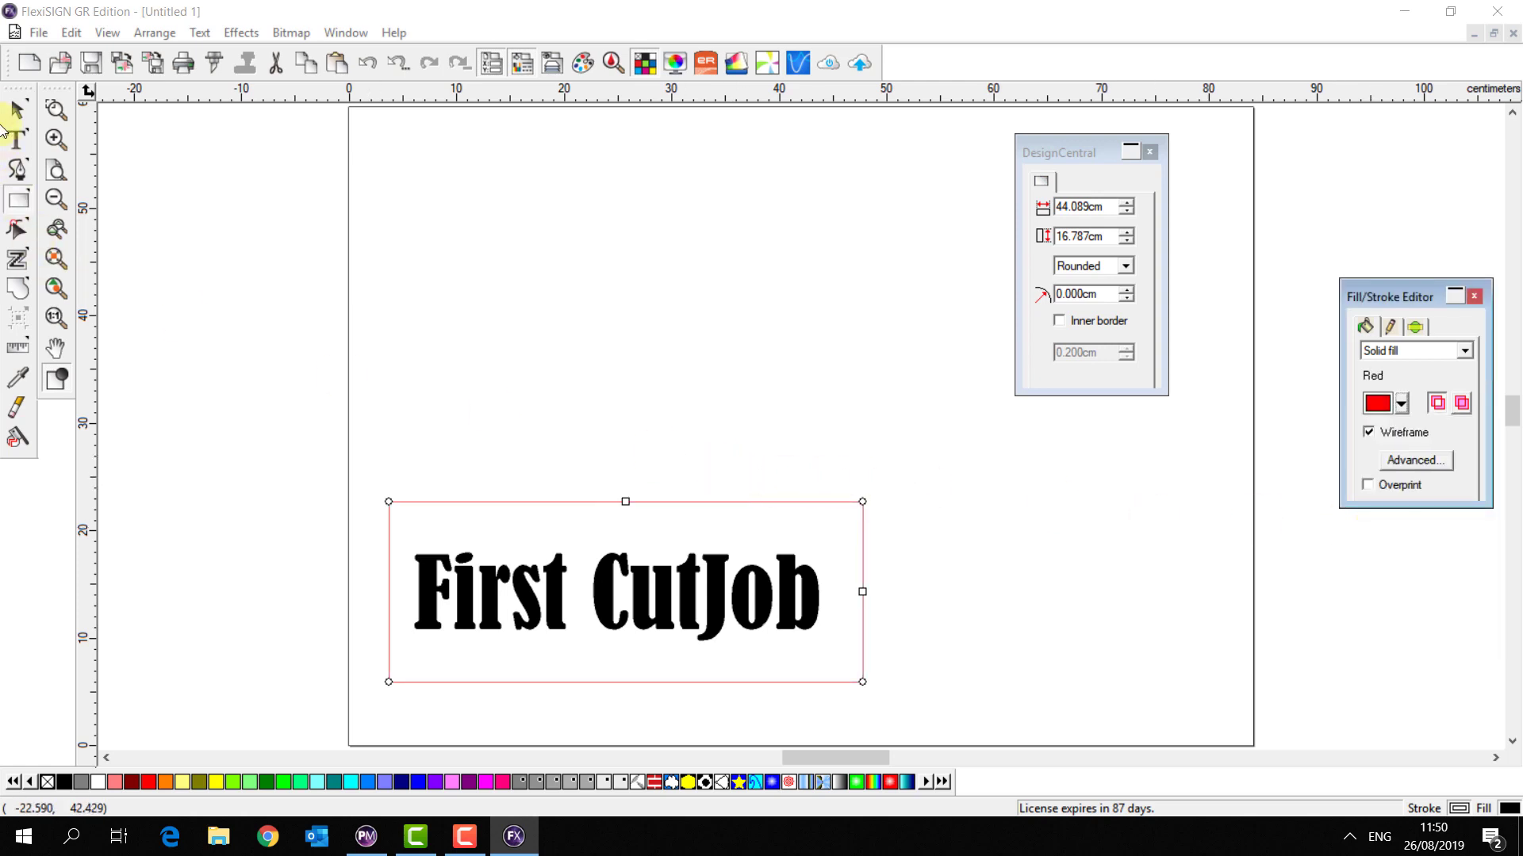
pyautogui.click(17, 114)
pyautogui.click(463, 468)
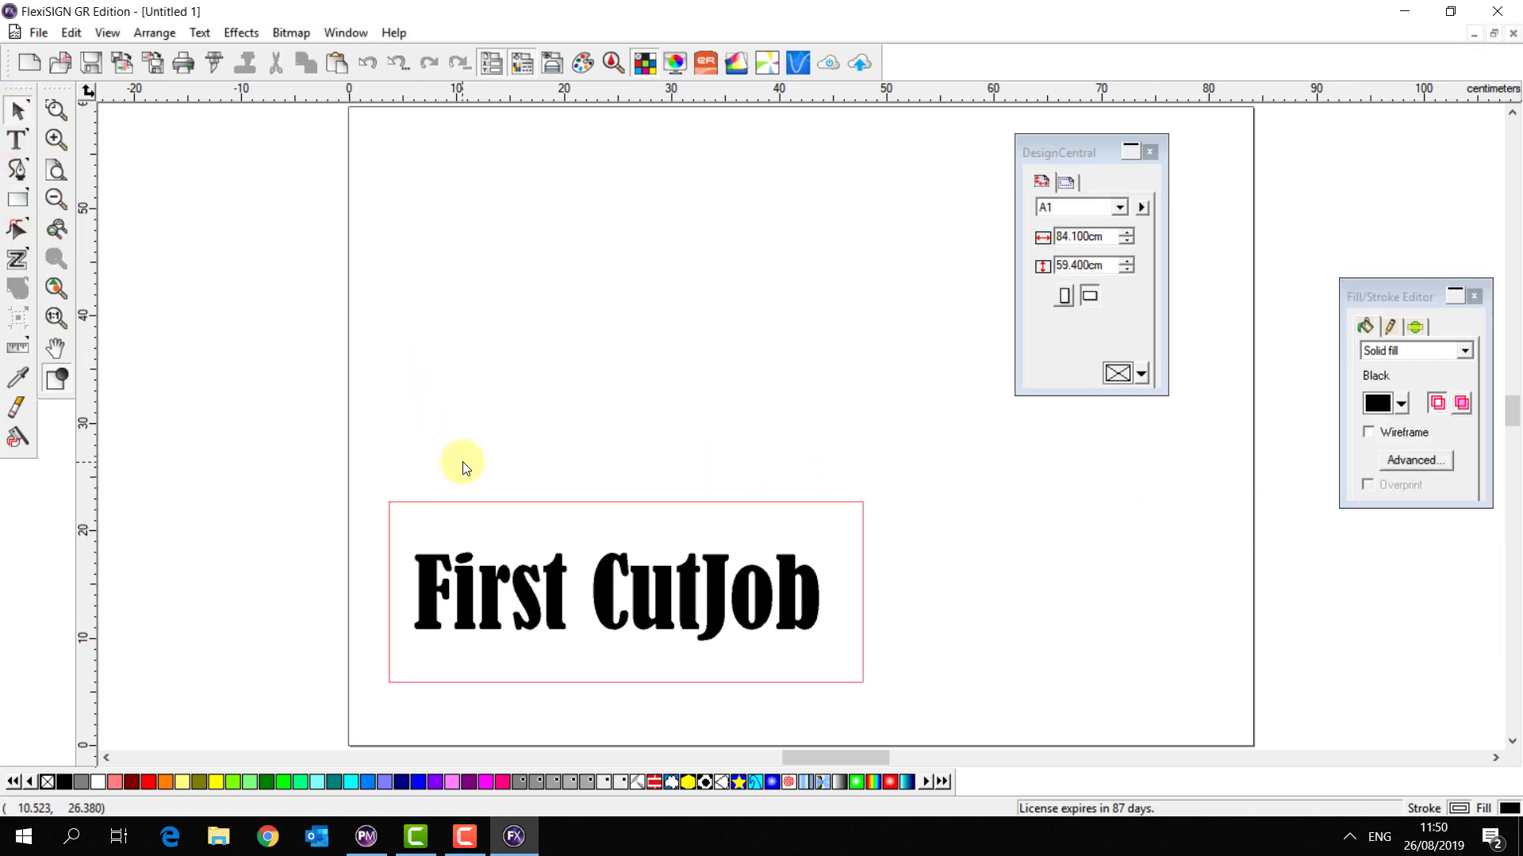
# Select the text and border together and bring up Cut/Plot for the GR-540
pyautogui.moveTo(300, 424); pyautogui.dragTo(895, 710)
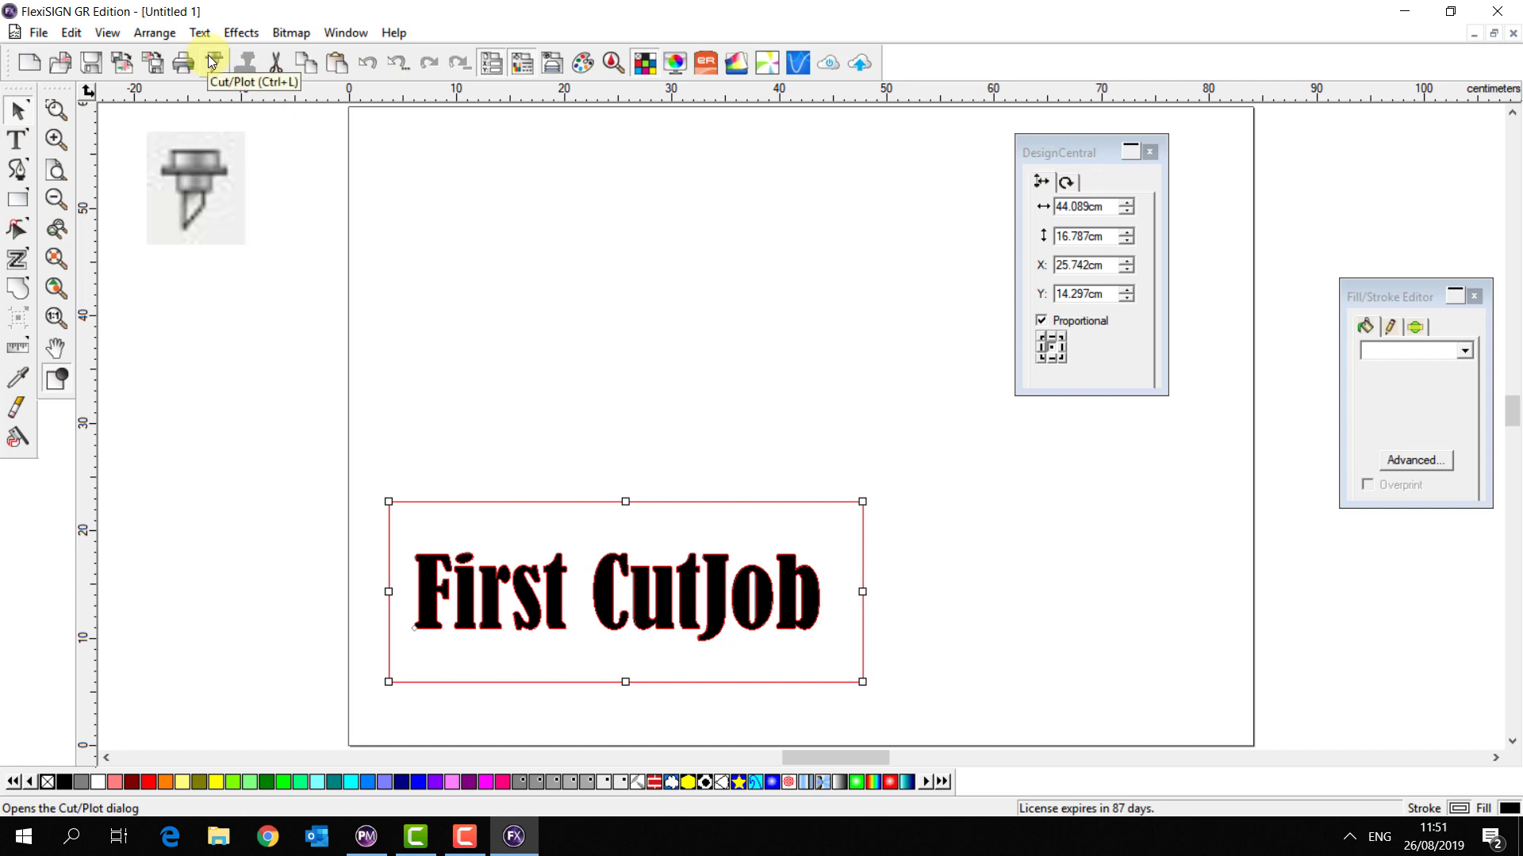
pyautogui.click(213, 62)
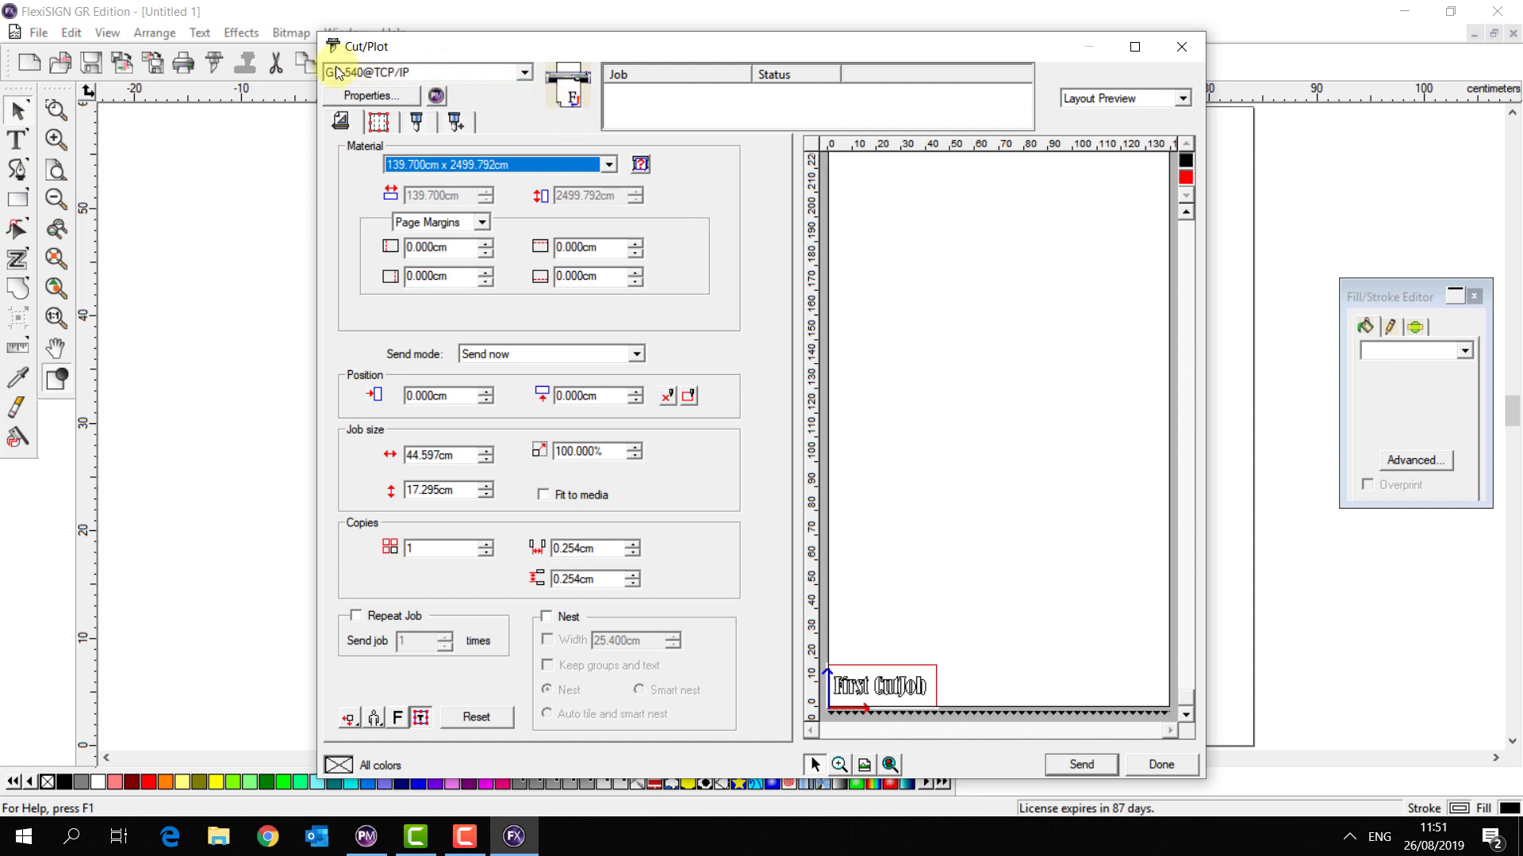
# Read the loaded media size, scale the job to 109% and shift it right to about 3.97 cm
pyautogui.click(641, 165)
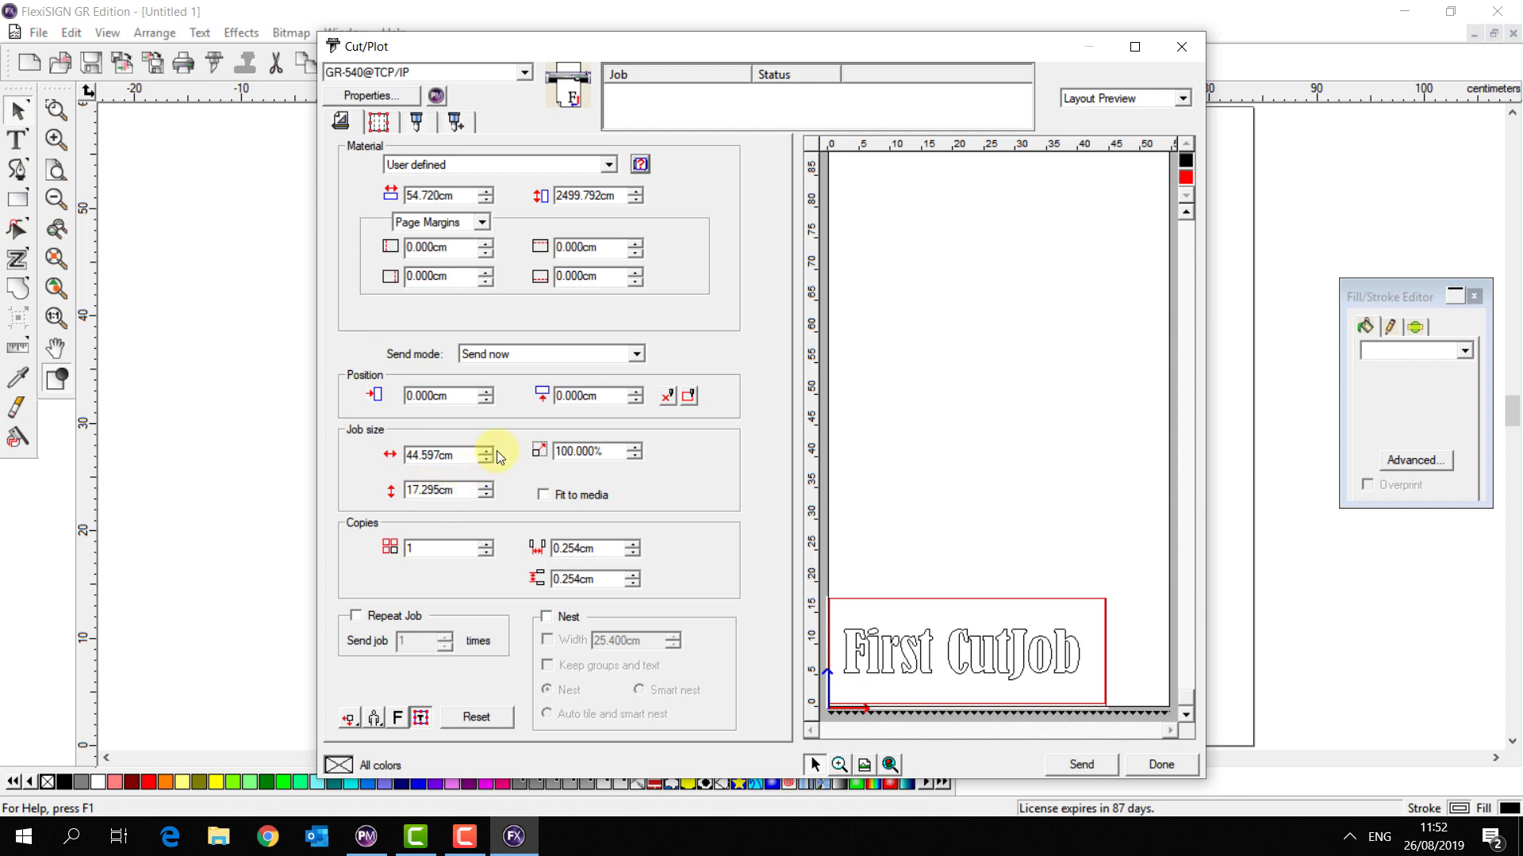
pyautogui.click(635, 447)
pyautogui.click(635, 446)
pyautogui.click(636, 445)
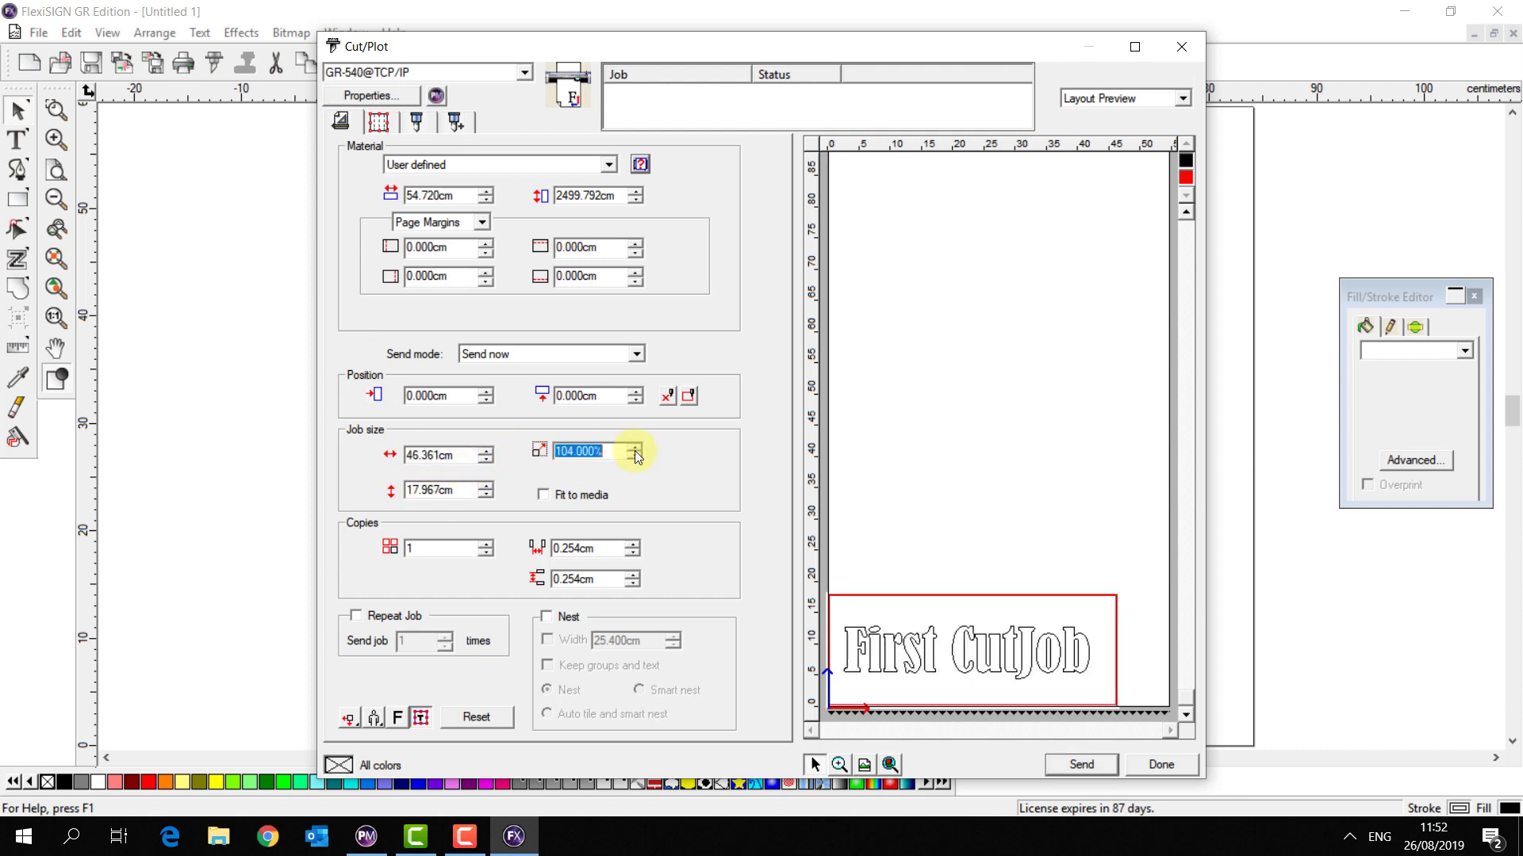
pyautogui.click(635, 445)
pyautogui.click(636, 446)
pyautogui.click(636, 446)
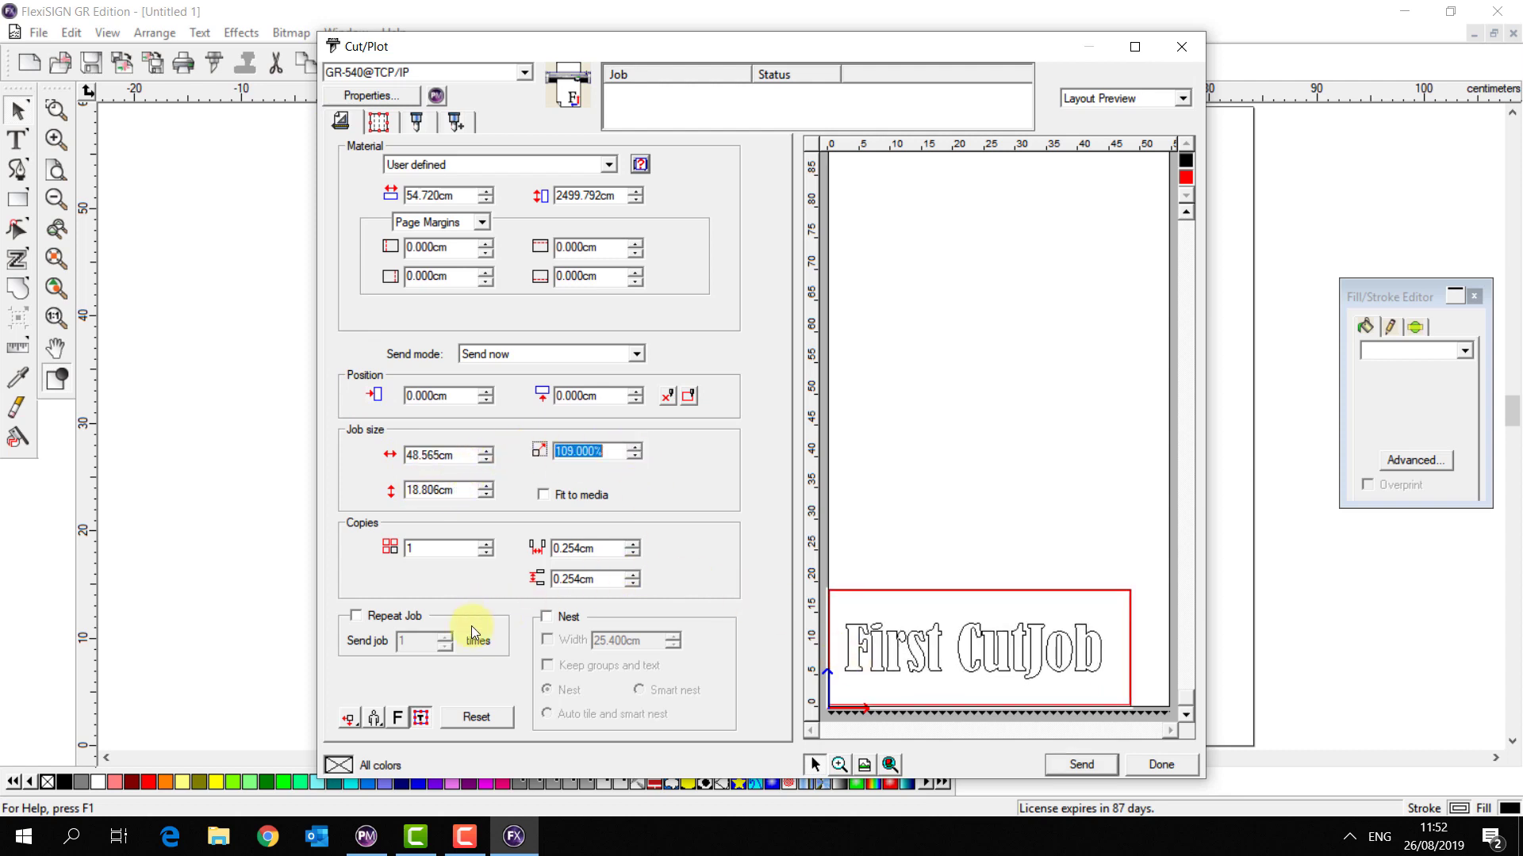
pyautogui.moveTo(967, 657); pyautogui.dragTo(989, 656)
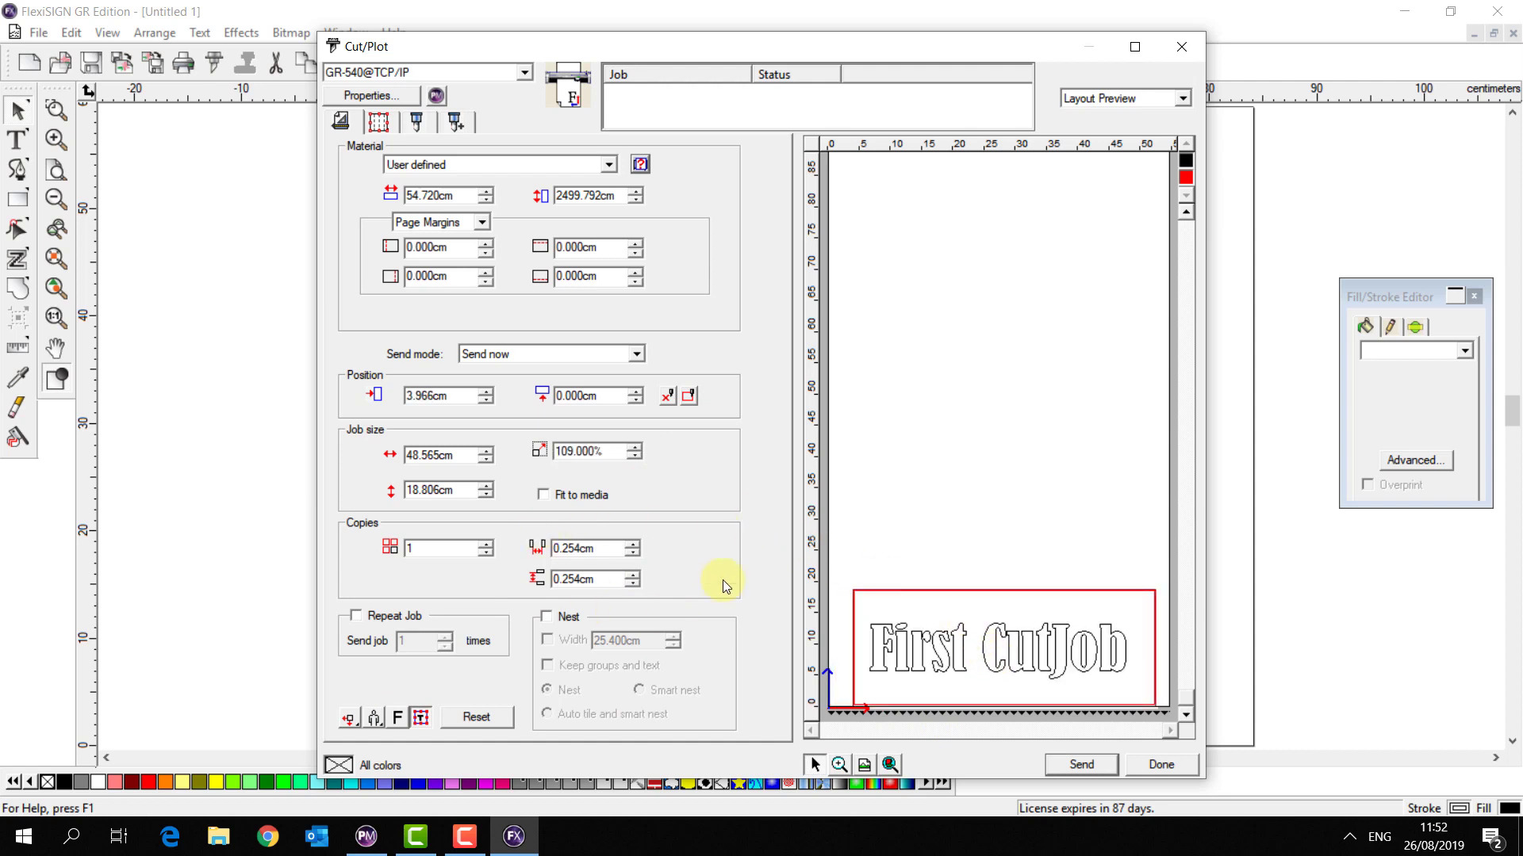
# Raise the number of copies to 3
pyautogui.click(490, 544)
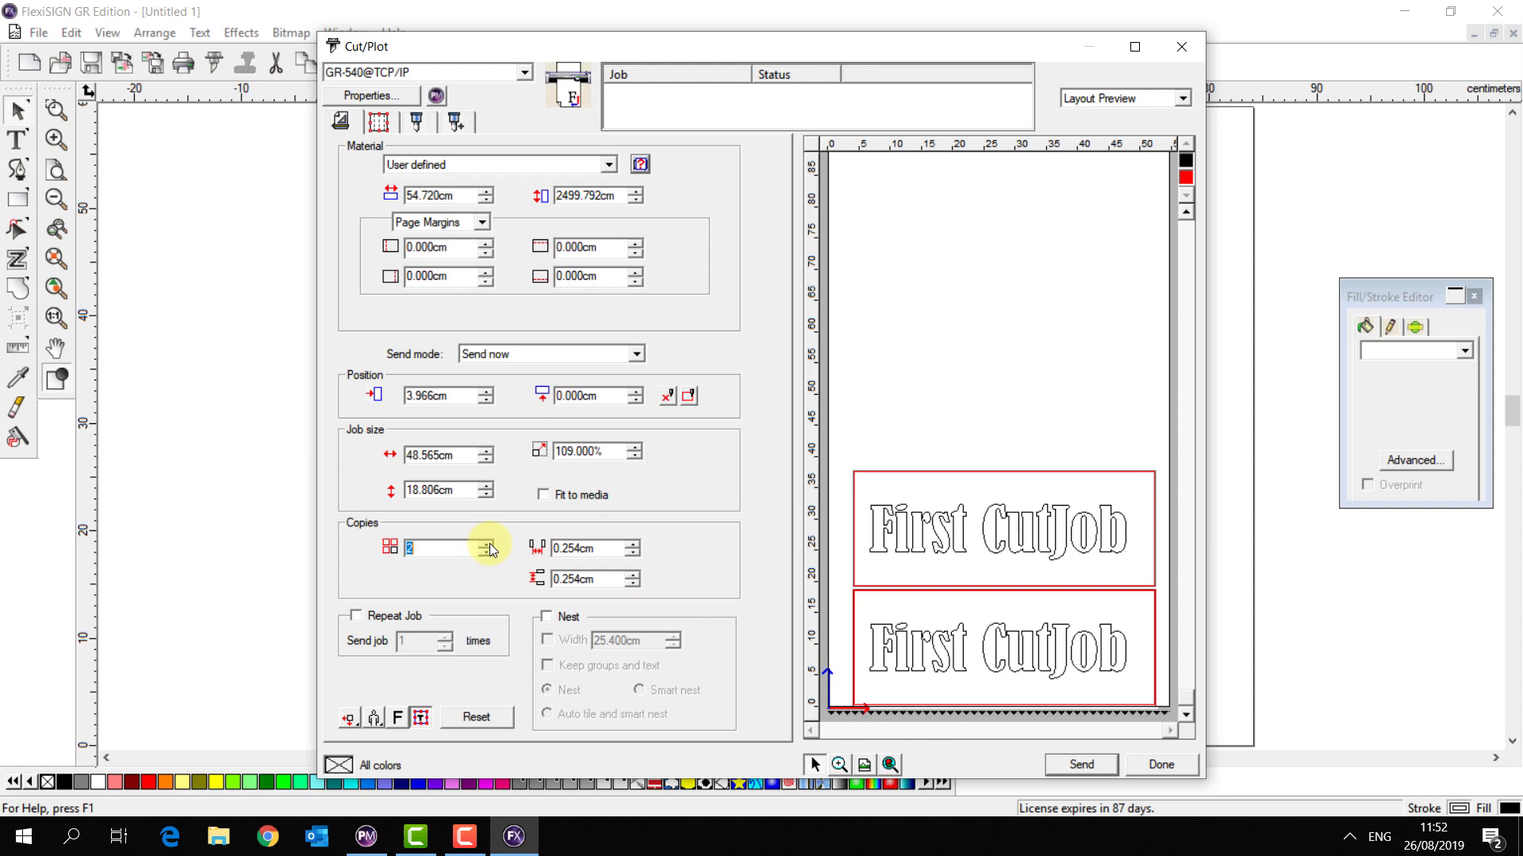
pyautogui.click(490, 544)
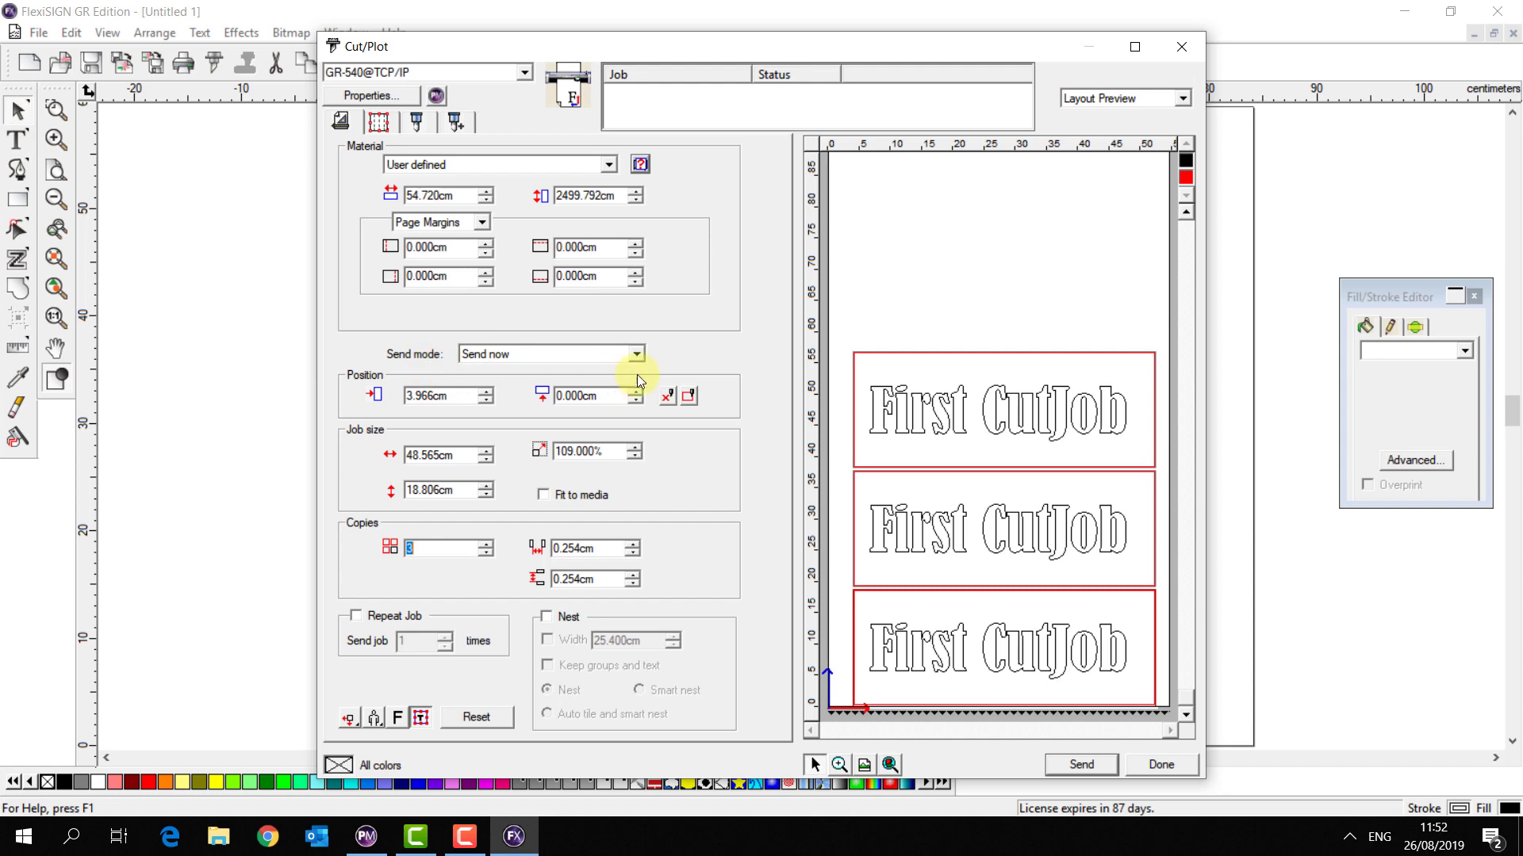
# Send with mode Hold in list so Untitled.job shows Holding with 3 copies in Production Manager
pyautogui.click(543, 354)
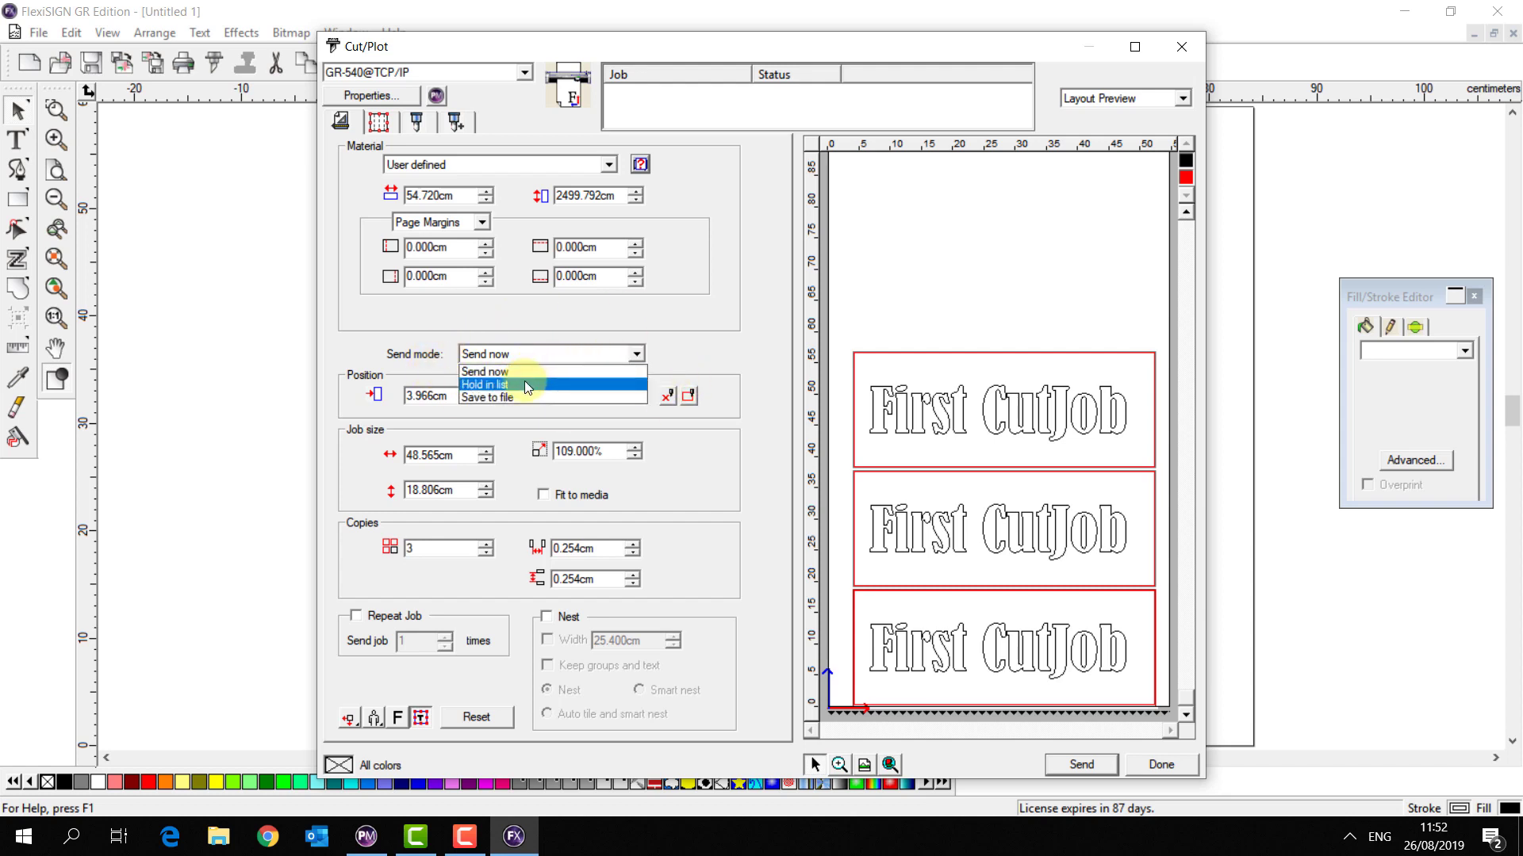
pyautogui.click(525, 383)
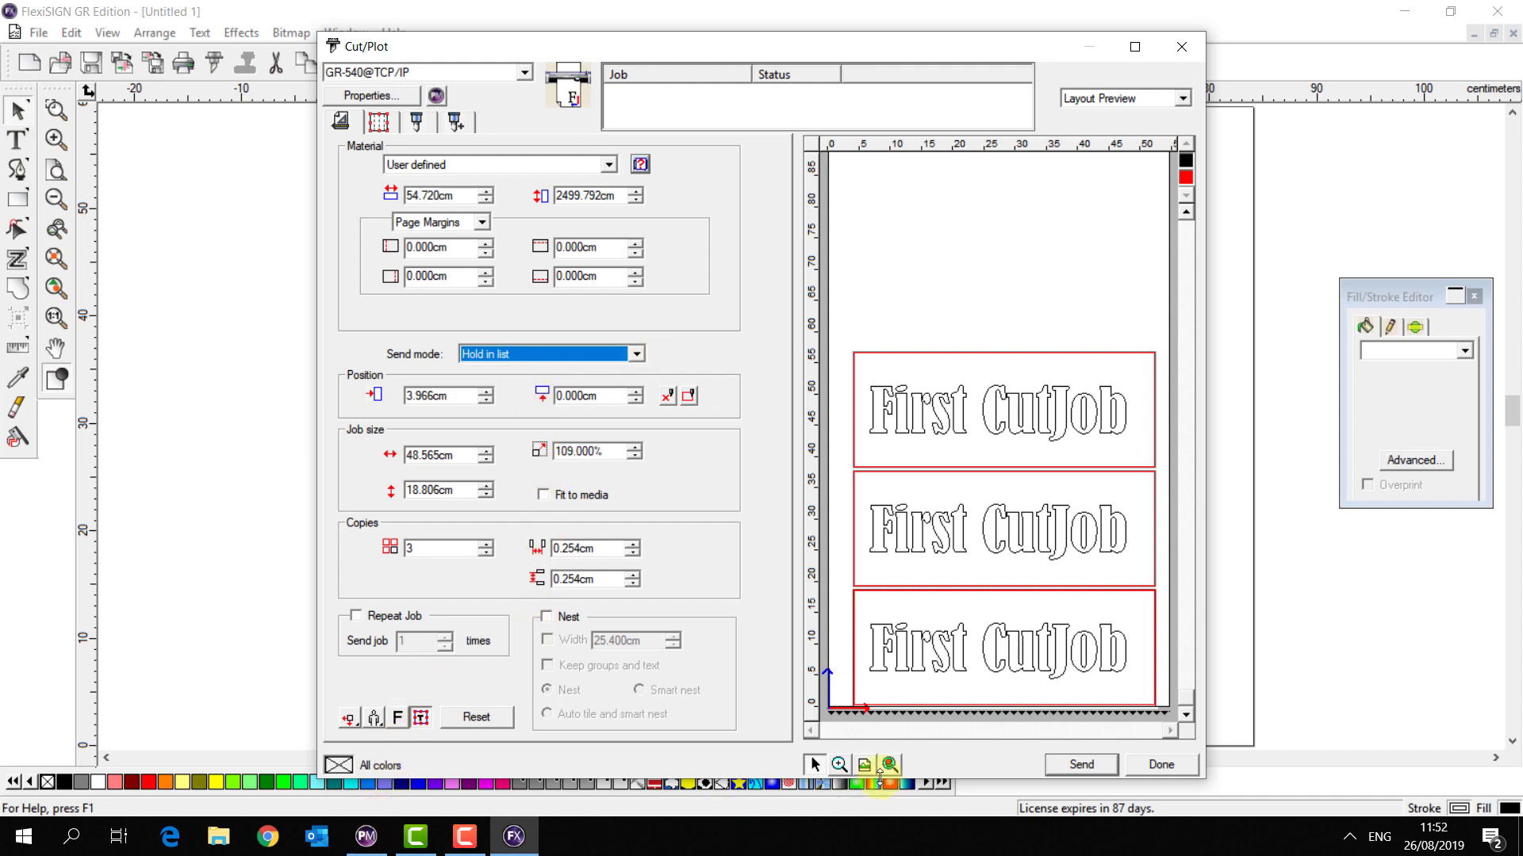
pyautogui.click(1080, 764)
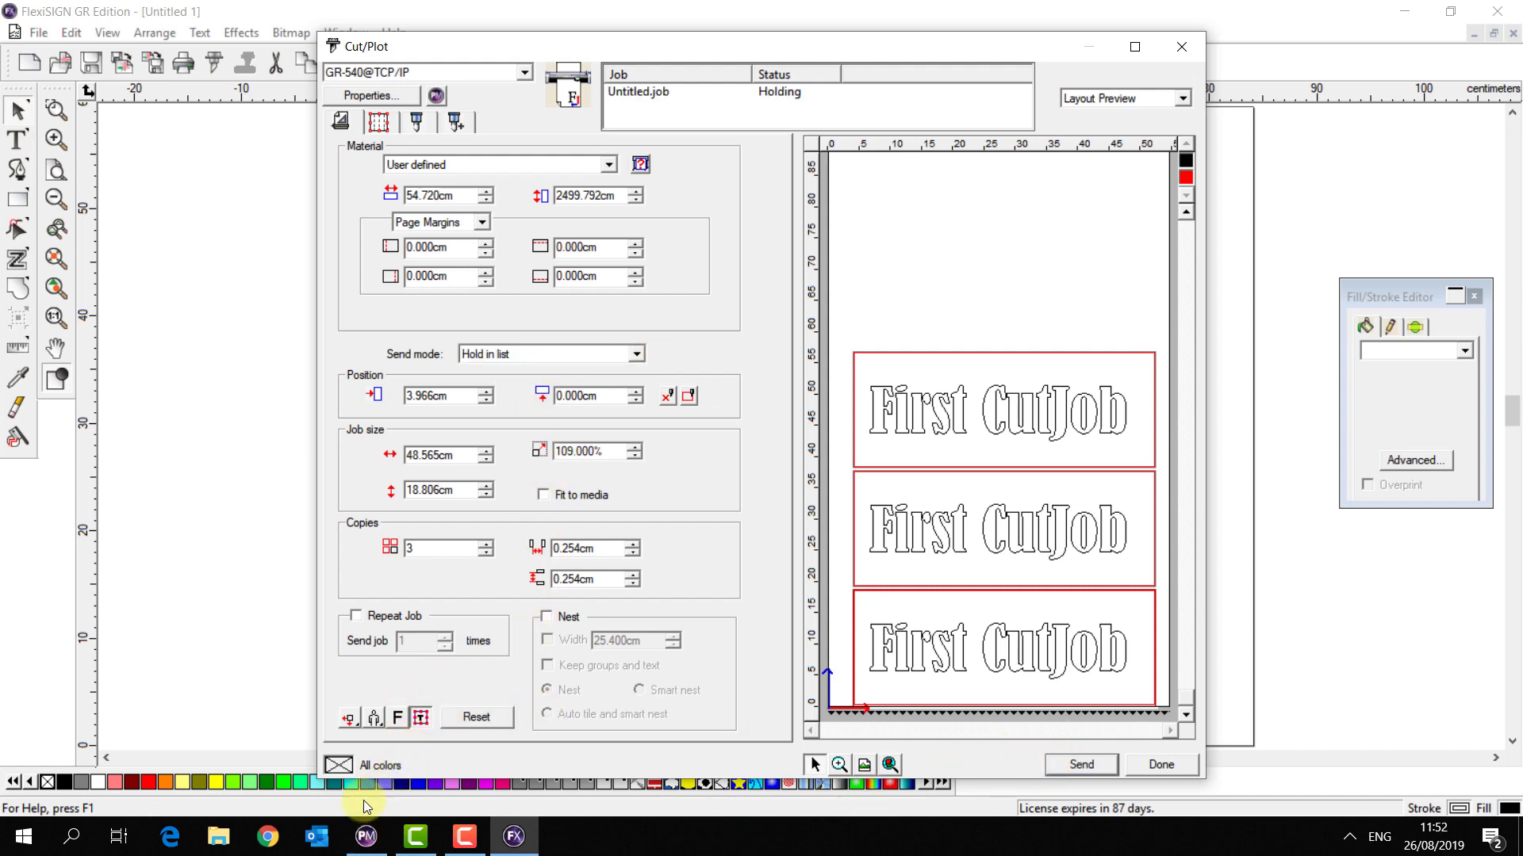
pyautogui.click(364, 836)
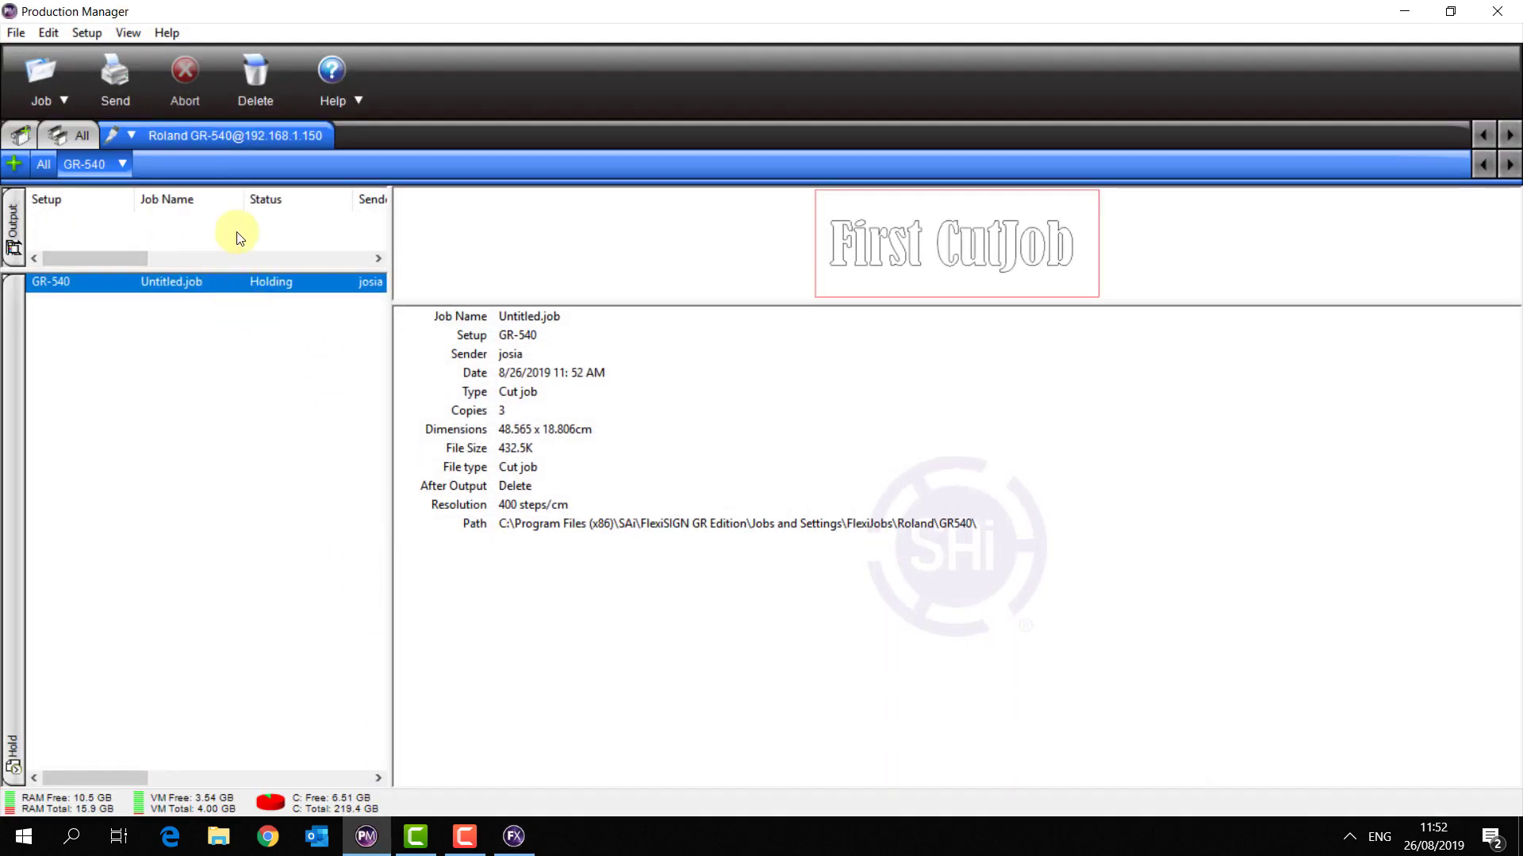
# Back in FlexiSIGN, set the send mode to Send now
pyautogui.click(513, 836)
pyautogui.click(551, 354)
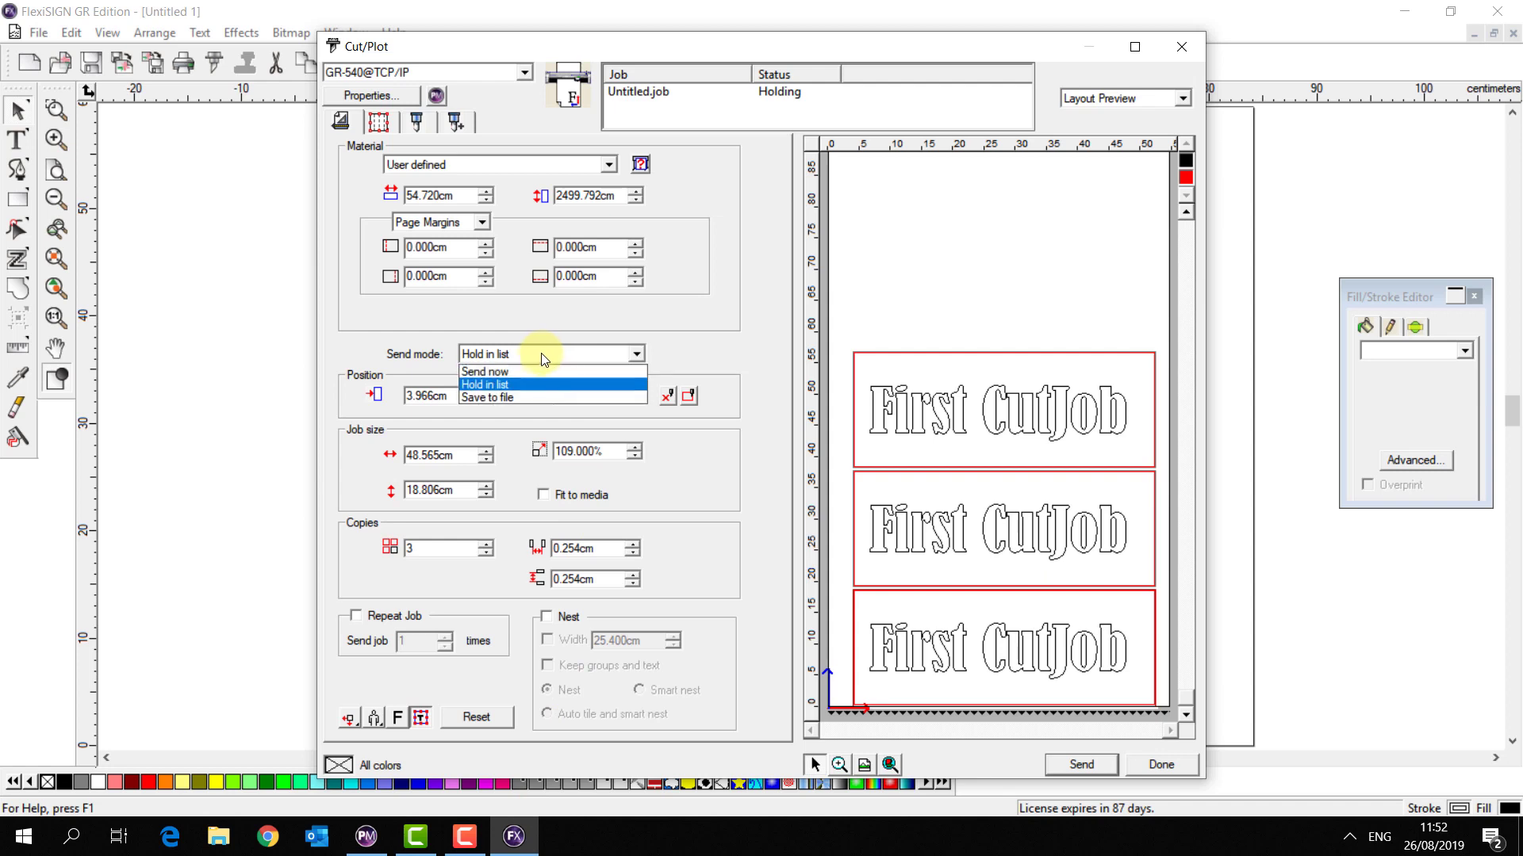
pyautogui.click(520, 366)
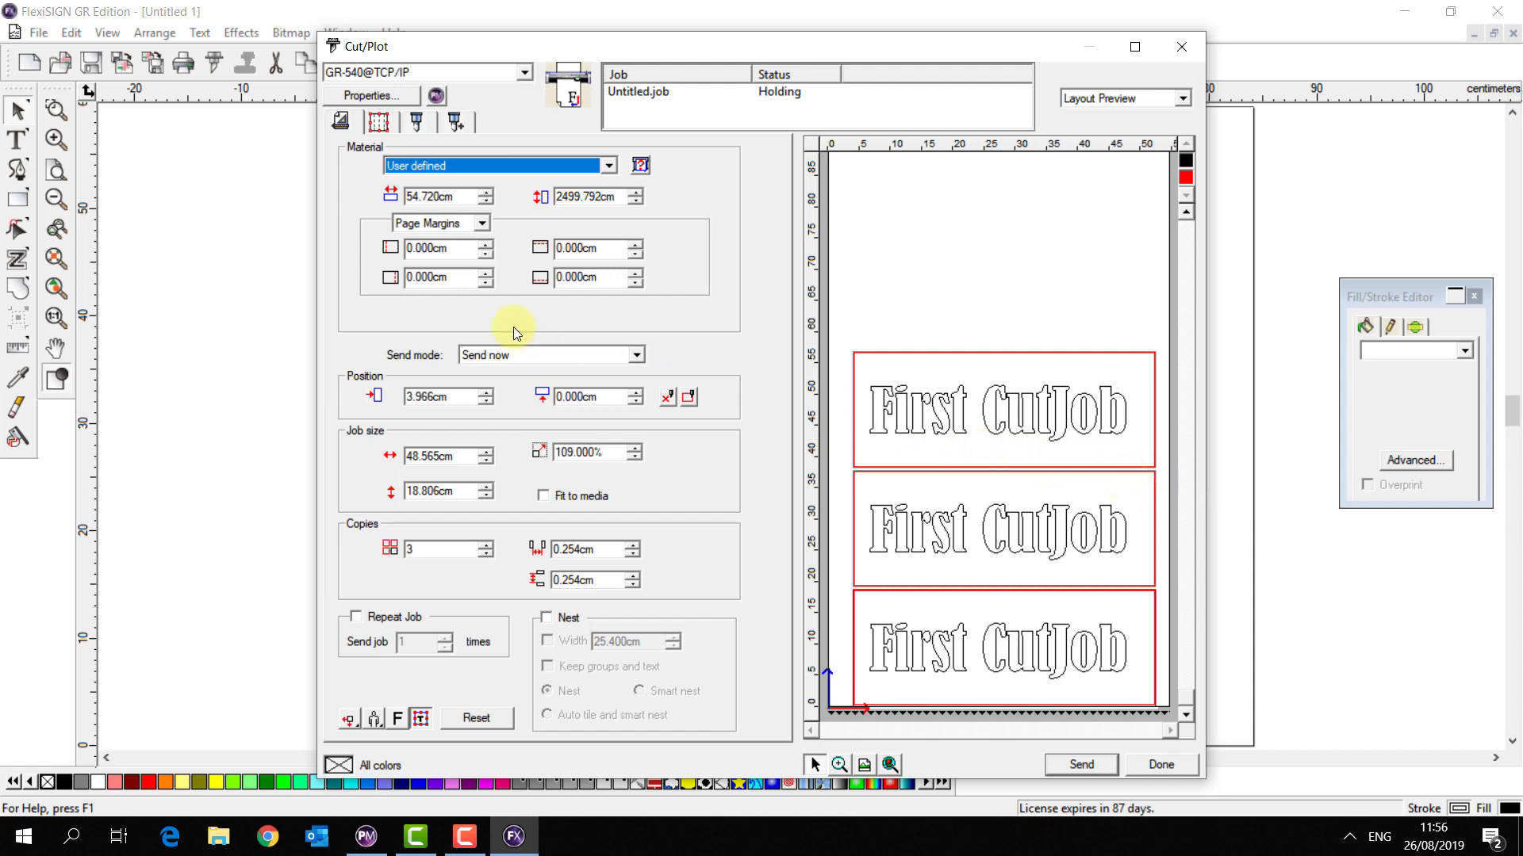
# Show the Cut/Plot Options with weed lines and per-colour GR-540 driver passes
pyautogui.click(413, 123)
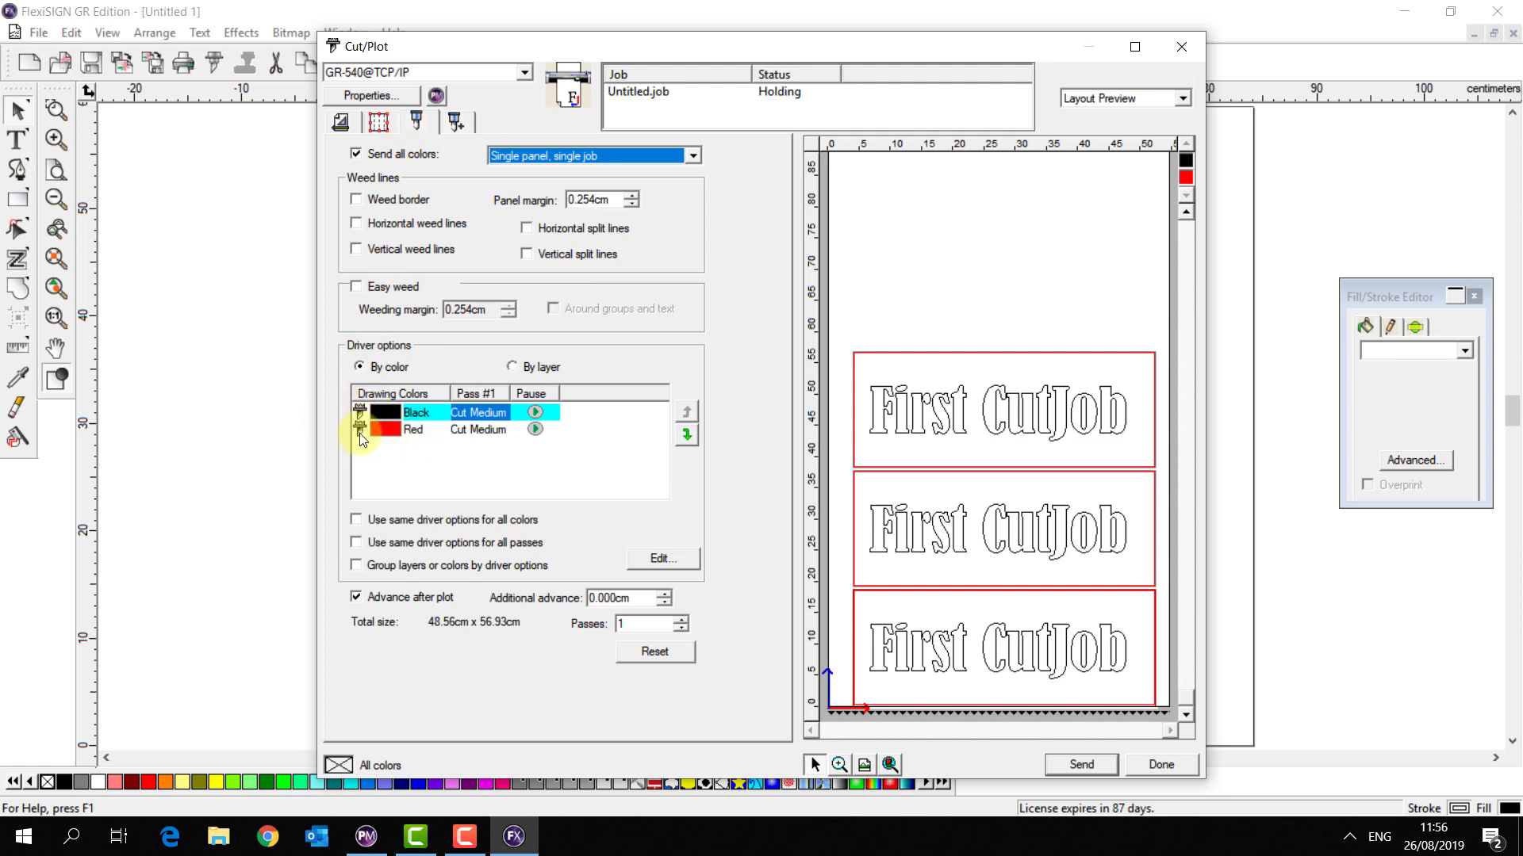
# Inspect the Black colour's Cut Medium pass, force 100 g and speed 90 cm/s toggle
pyautogui.doubleClick(427, 414)
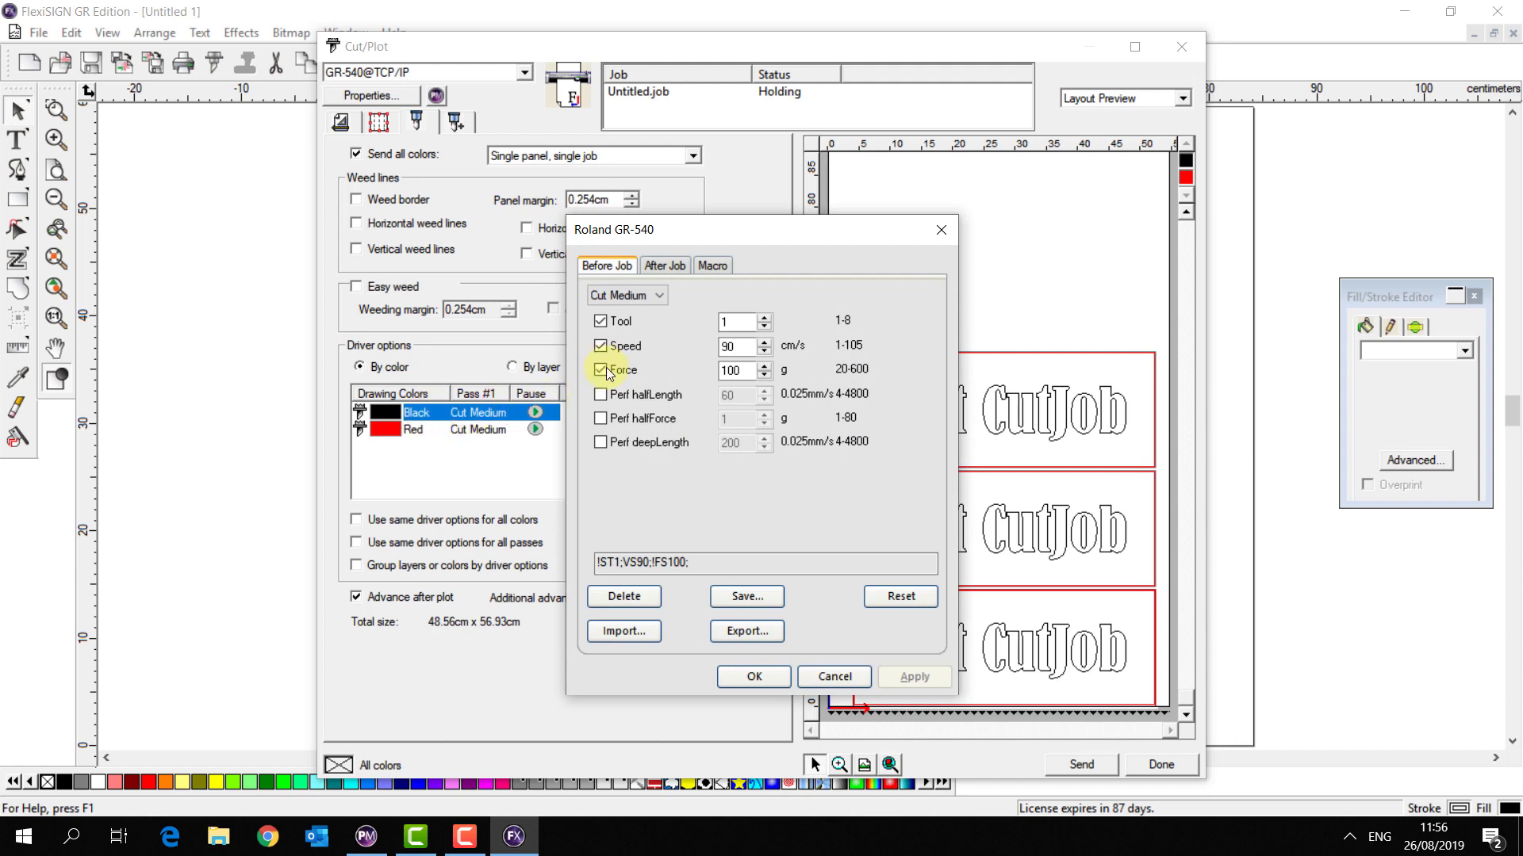
pyautogui.click(737, 370)
pyautogui.moveTo(738, 370); pyautogui.dragTo(705, 375)
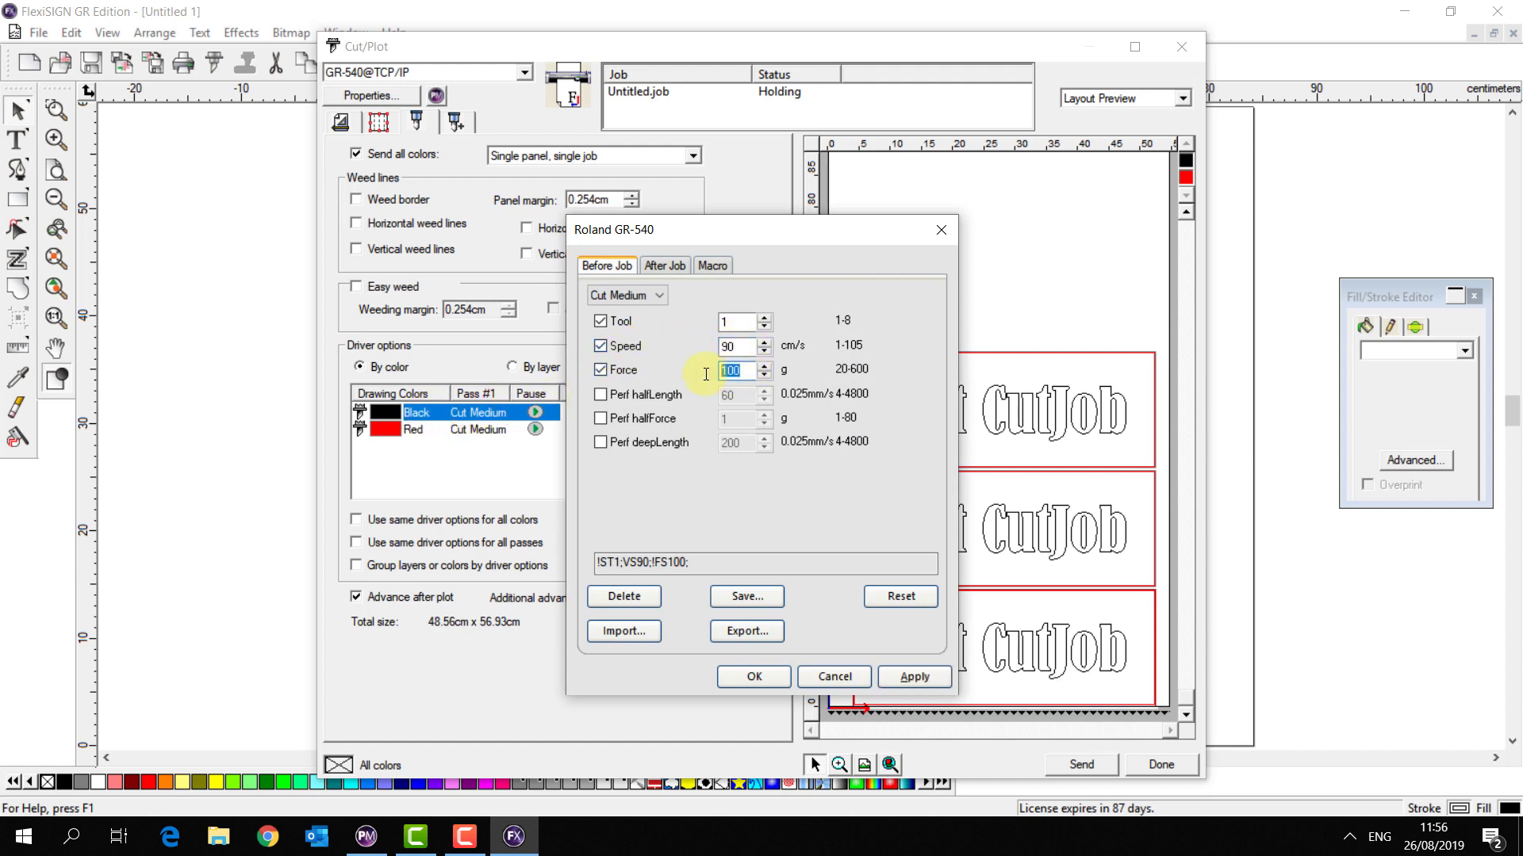
pyautogui.click(740, 346)
pyautogui.click(602, 348)
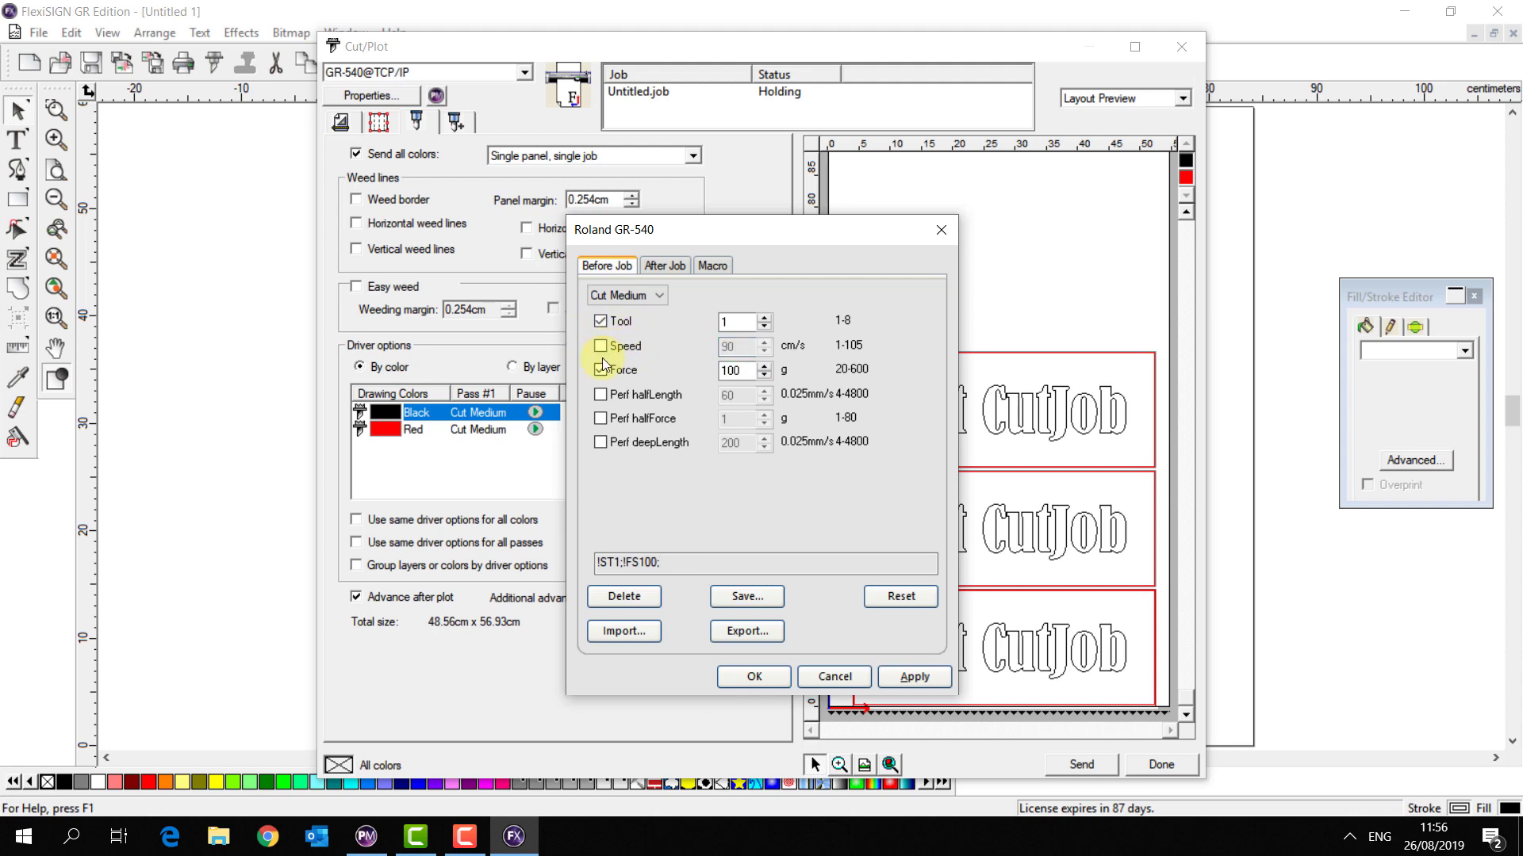
pyautogui.click(600, 346)
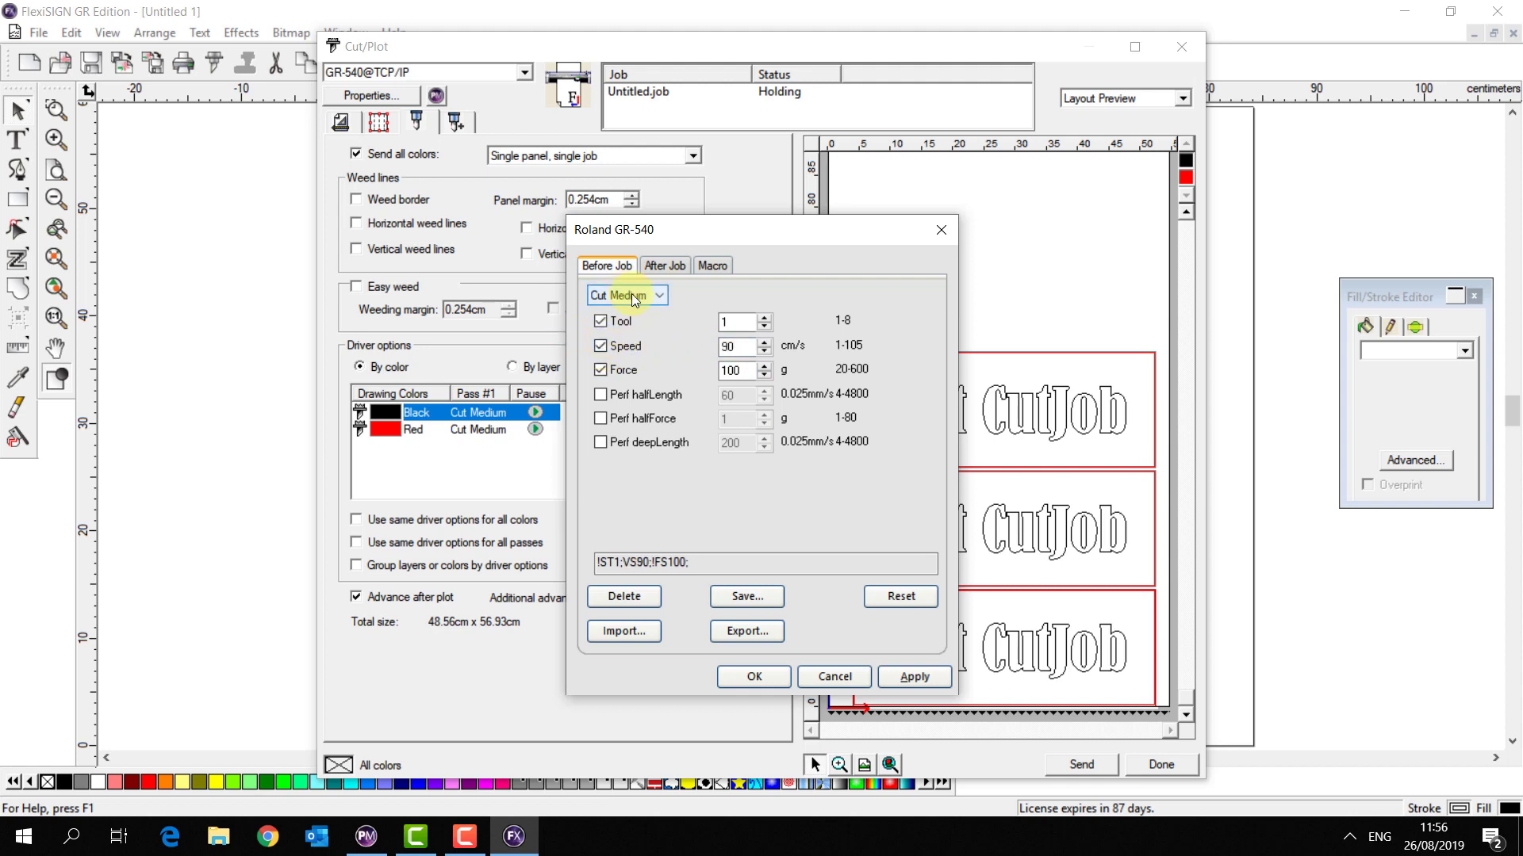
# Set the Black colour's pass preset to None and apply it
pyautogui.click(632, 293)
pyautogui.click(621, 310)
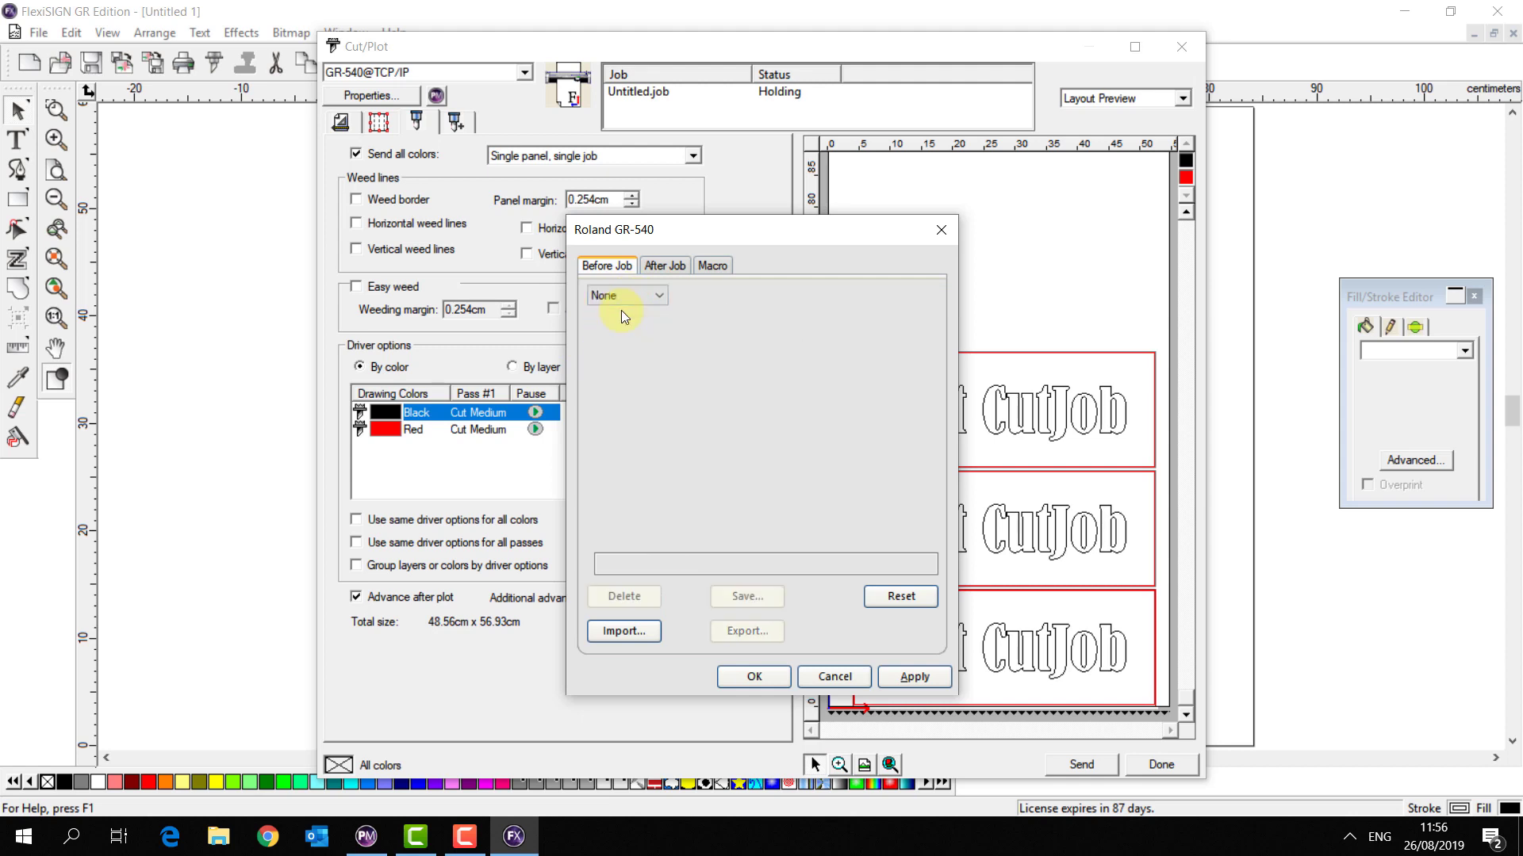
pyautogui.click(912, 677)
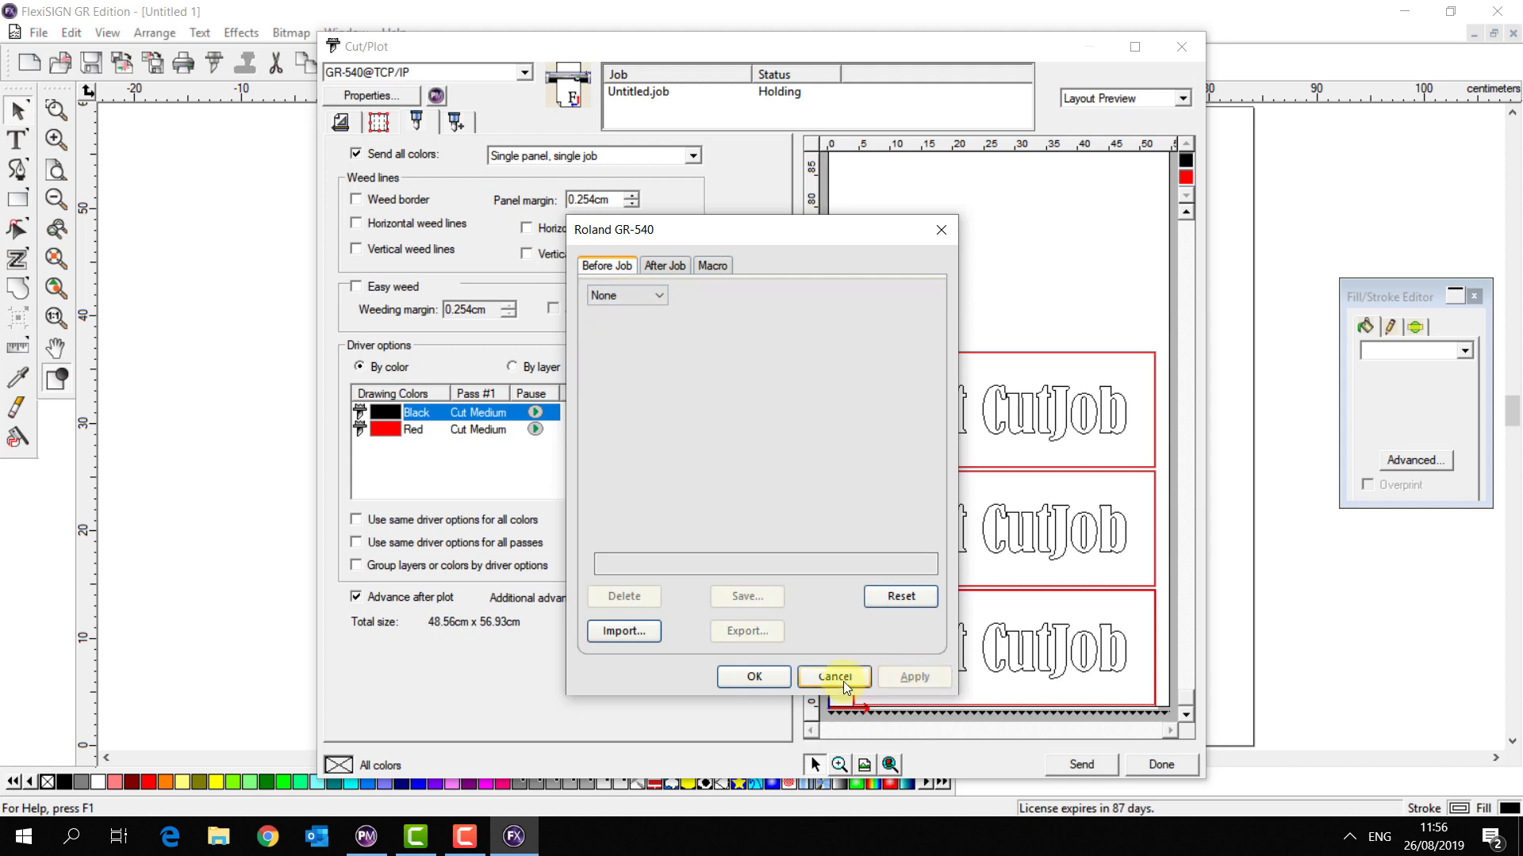
pyautogui.click(755, 677)
pyautogui.click(502, 464)
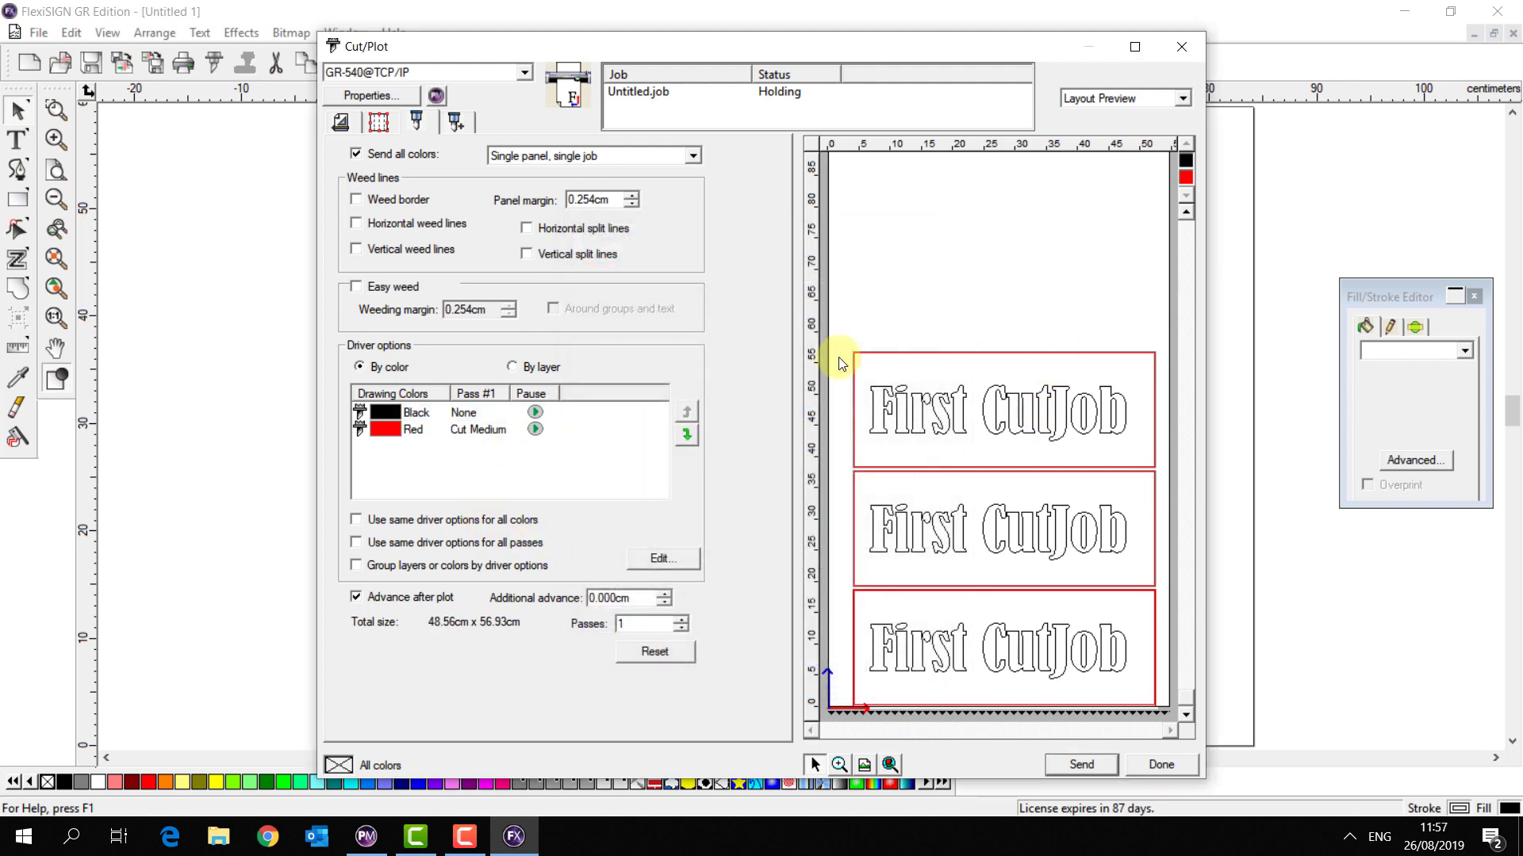
pyautogui.doubleClick(471, 427)
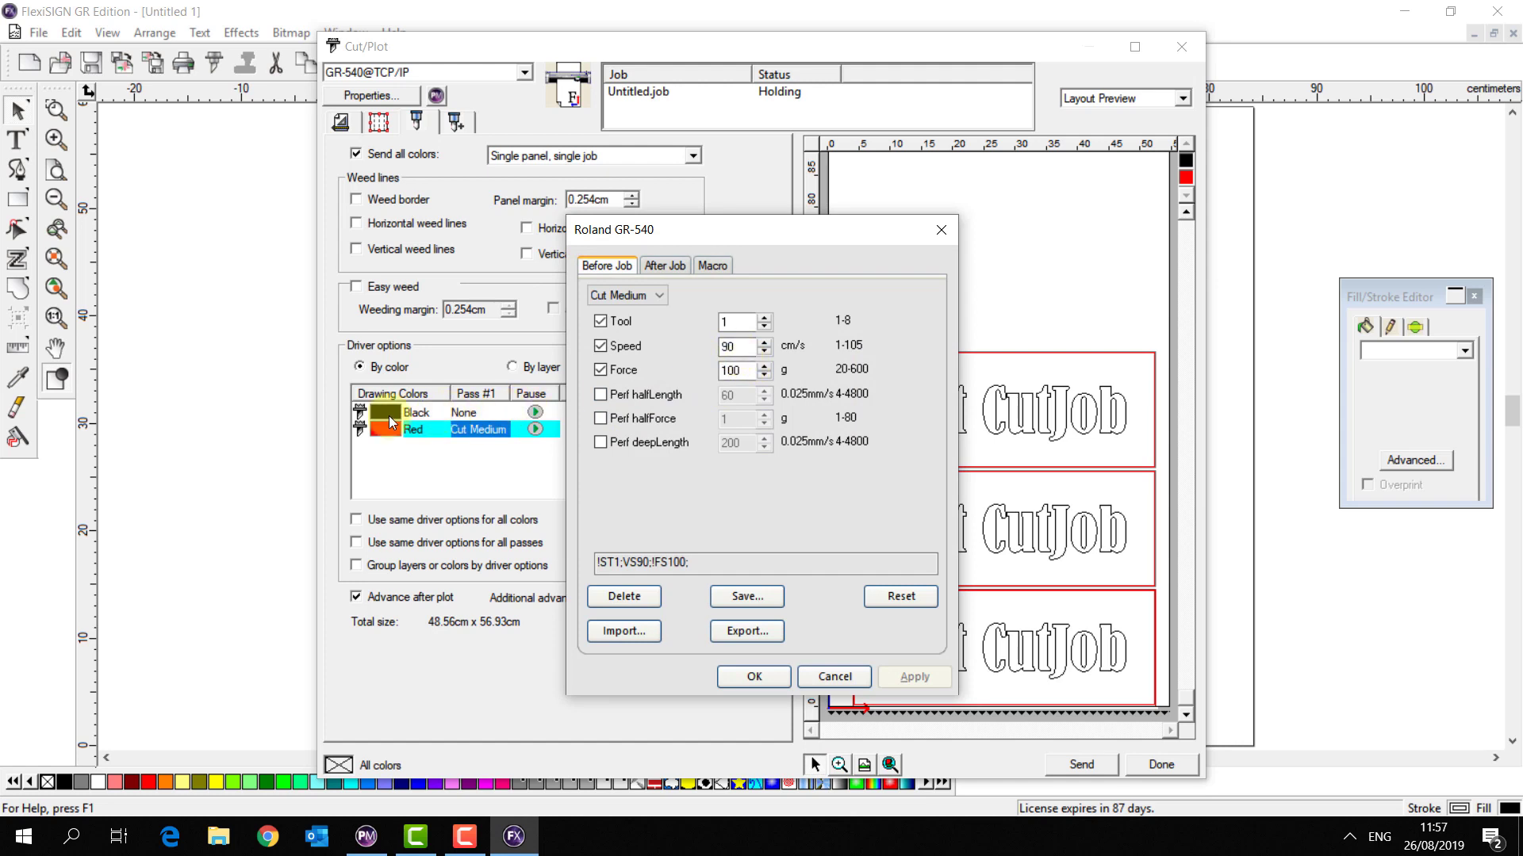
pyautogui.click(754, 676)
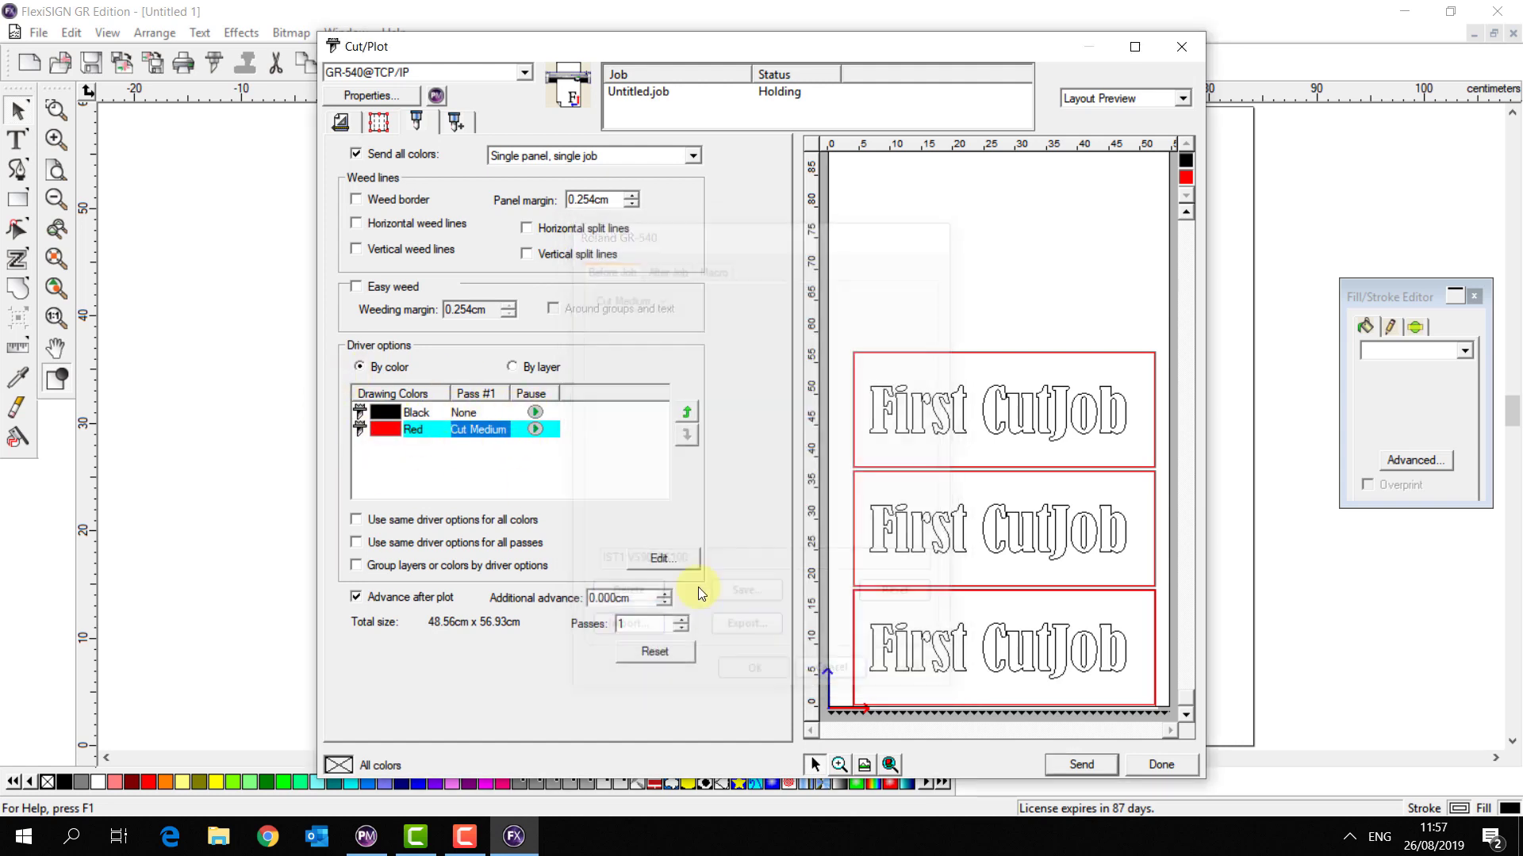
# Return to the General settings showing the 109% job at 48.565 × 18.806 cm with 3 copies
pyautogui.click(342, 121)
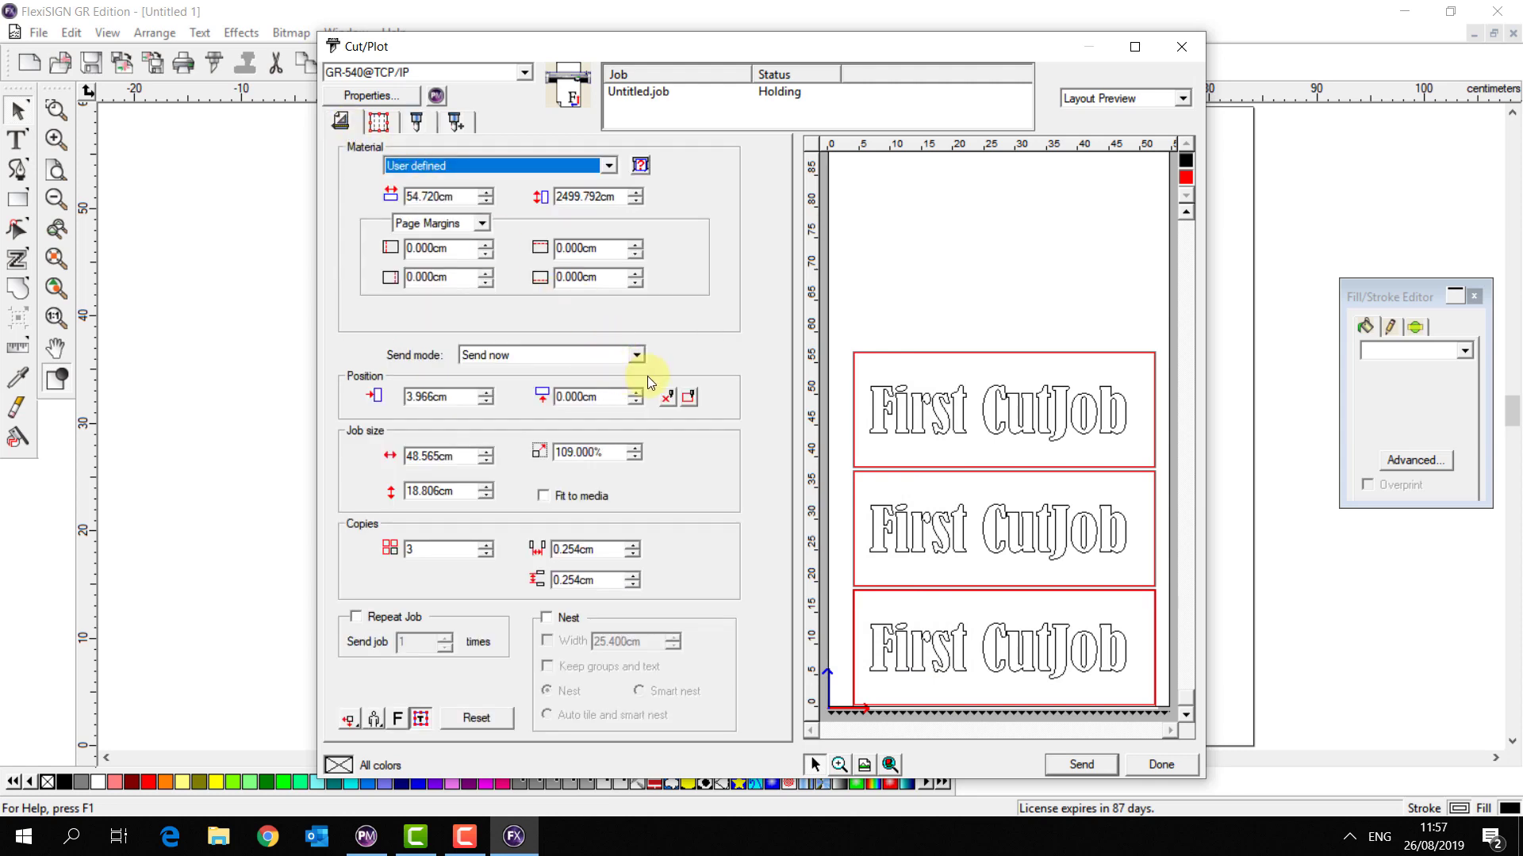